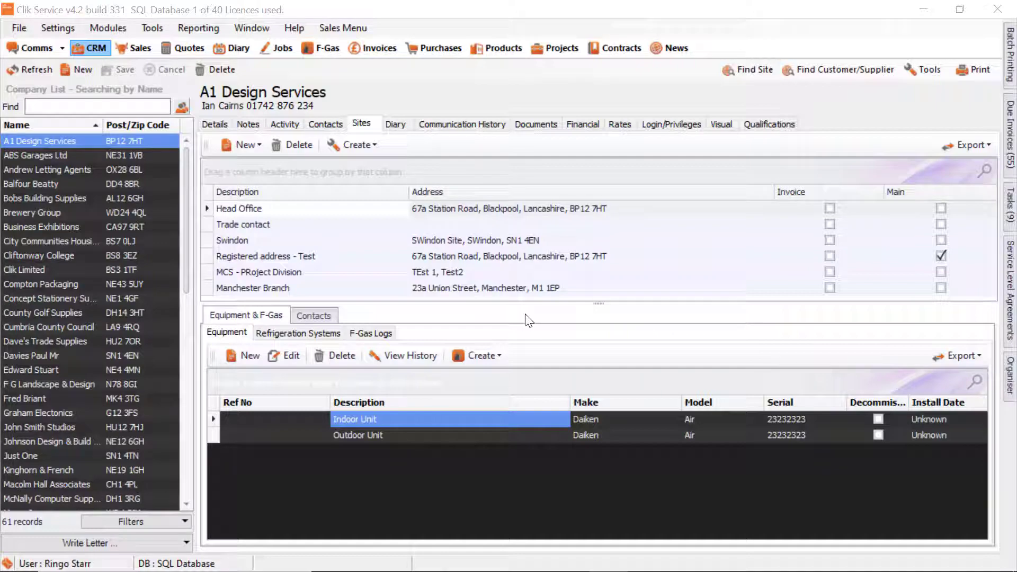
- Open the Job Templates manager from Modules > Jobs and start a new template
{"action": "left_click", "coordinate": [115, 30]}
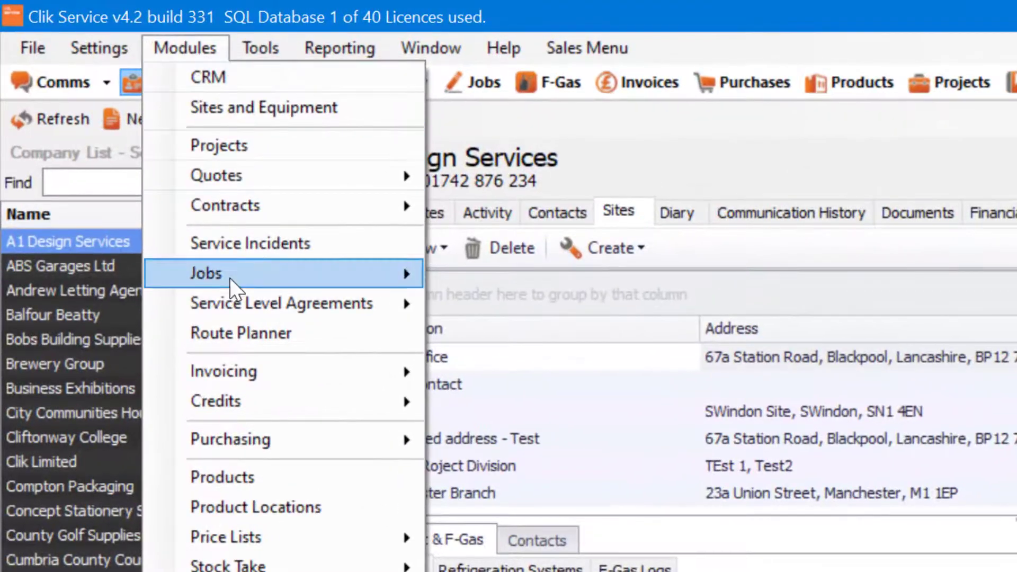
{"action": "mouse_move", "coordinate": [137, 166]}
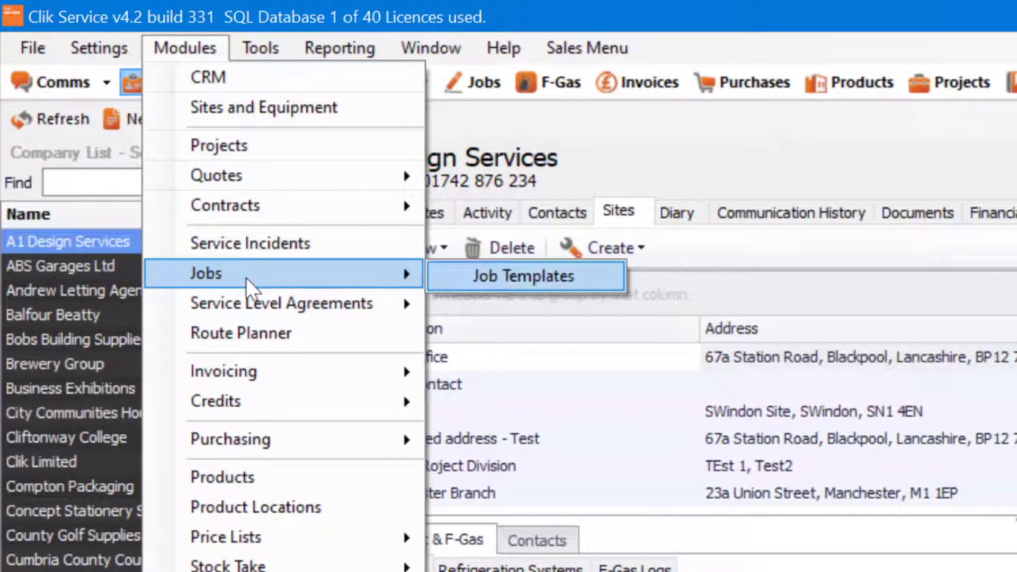
{"action": "left_click", "coordinate": [463, 276]}
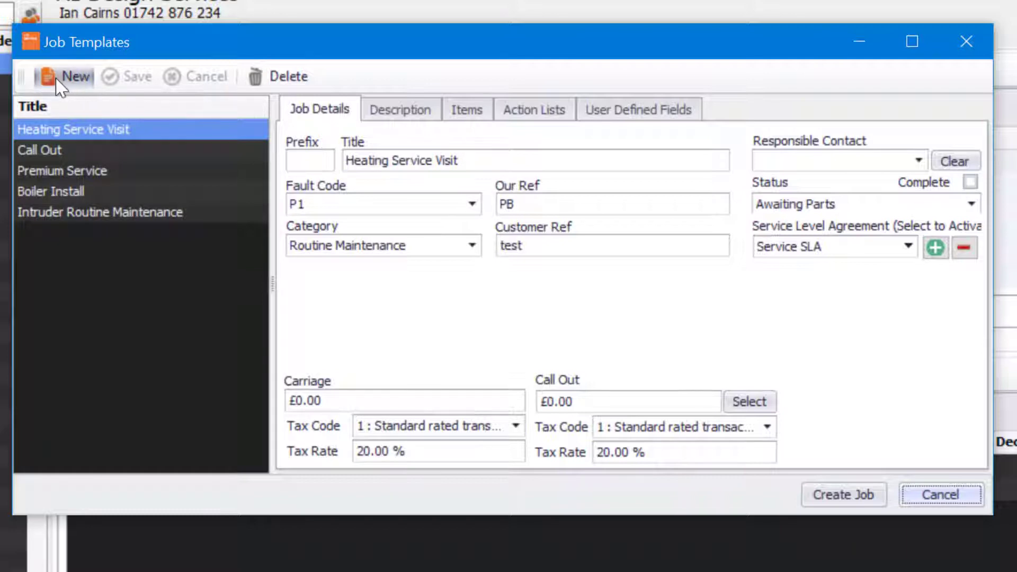
{"action": "left_click", "coordinate": [71, 77]}
- Title the template 'Boiler Service' and set its category to Planned Work
{"action": "left_click_drag", "start_coordinate": [412, 159], "coordinate": [301, 140]}
{"action": "key", "text": "BackSpace"}
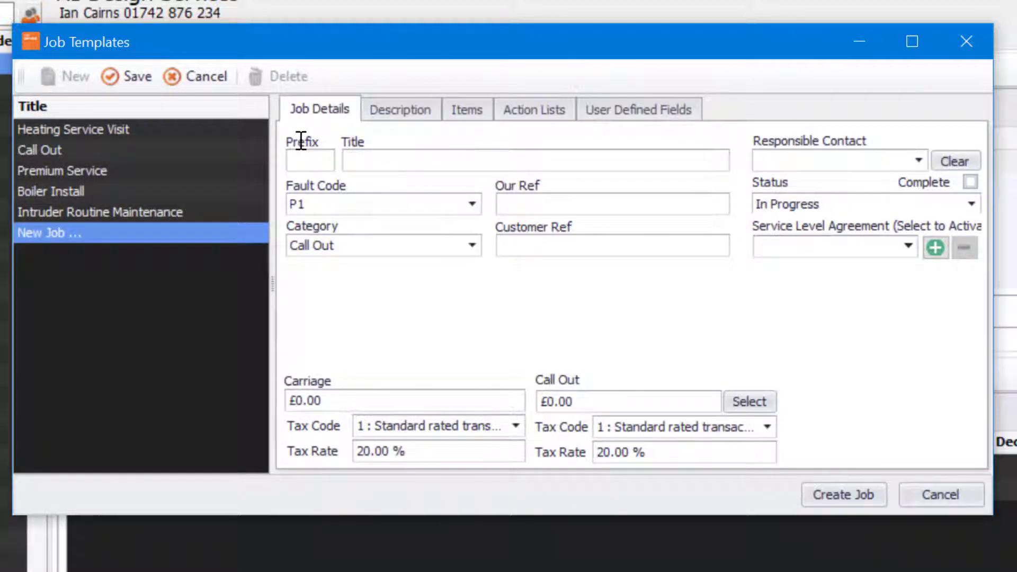
{"action": "type", "text": "Boiler Service"}
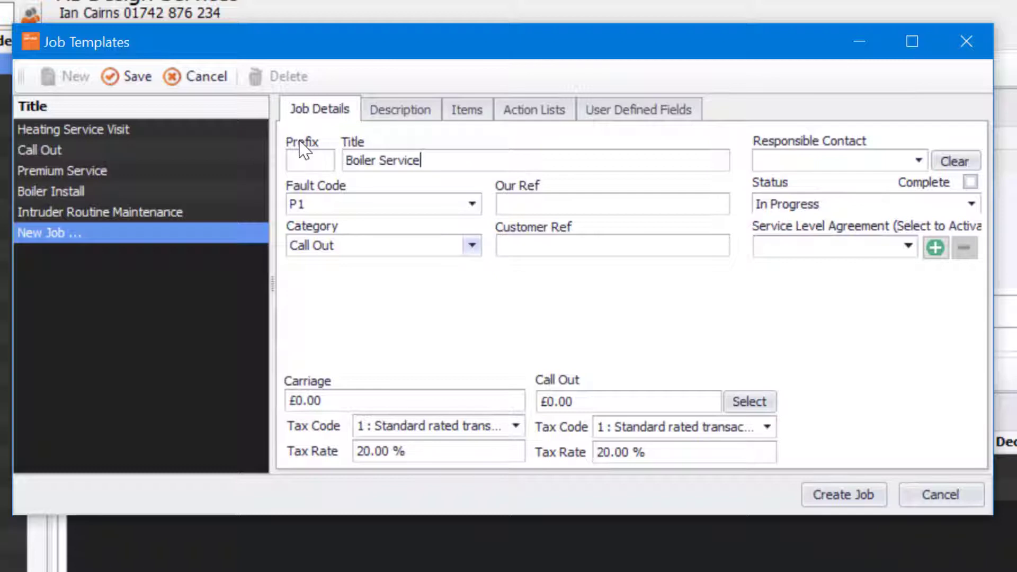
{"action": "left_click", "coordinate": [472, 246]}
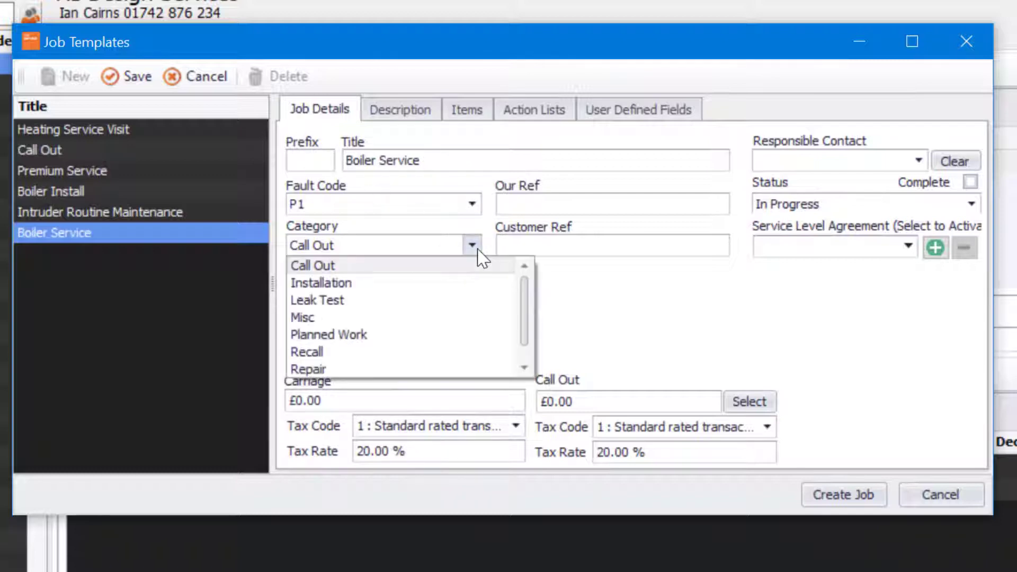
{"action": "left_click", "coordinate": [371, 335]}
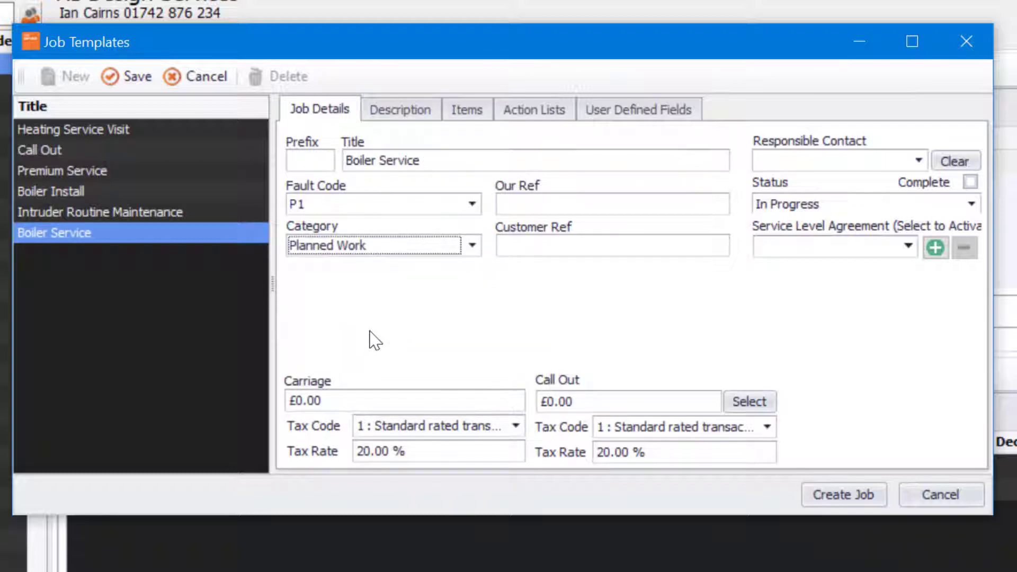
- Enter 'Please de service...' in the template's Work to be done description
{"action": "left_click", "coordinate": [408, 112]}
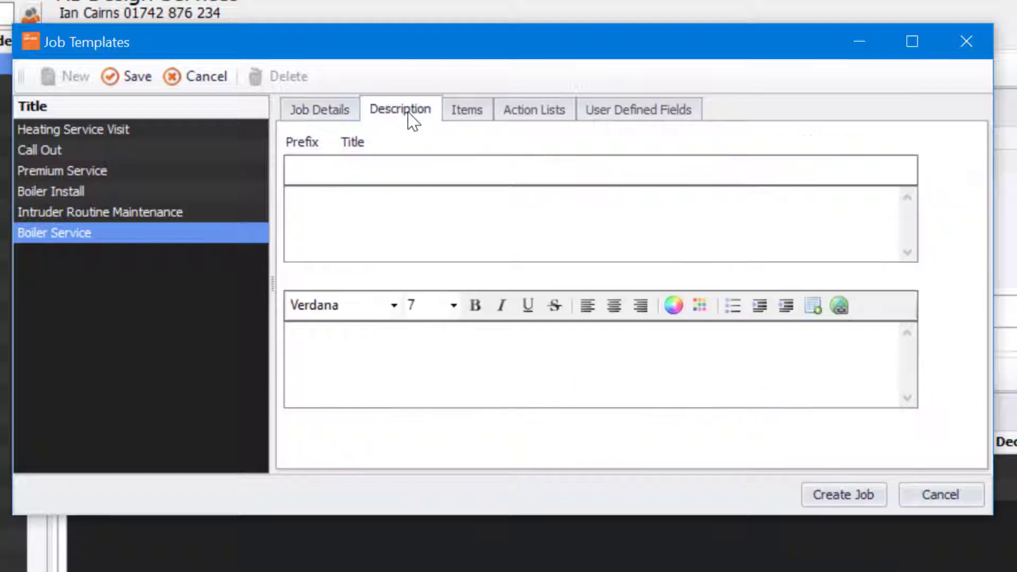
{"action": "left_click", "coordinate": [371, 212]}
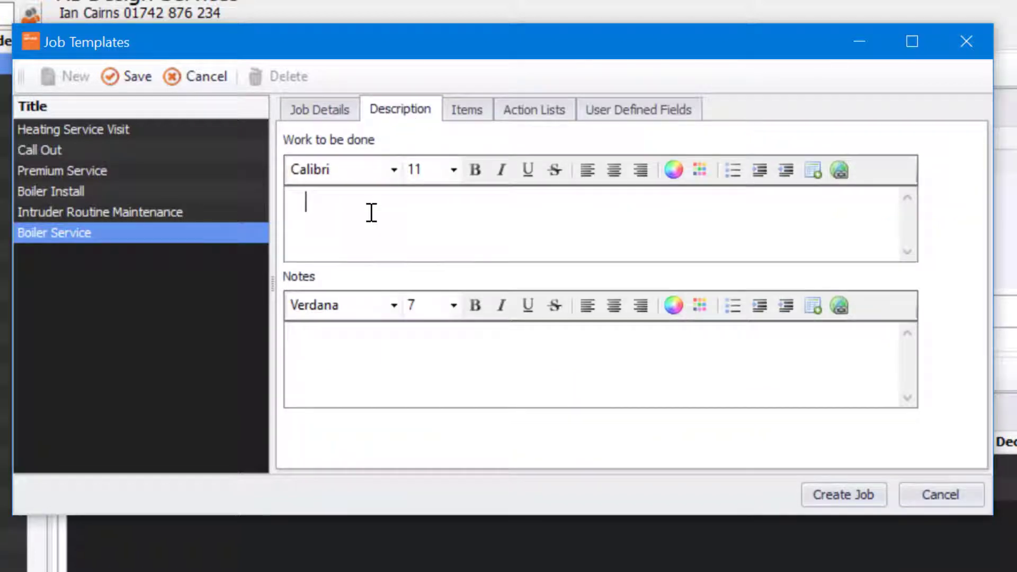
{"action": "type", "text": "Please "}
{"action": "type", "text": "de service."}
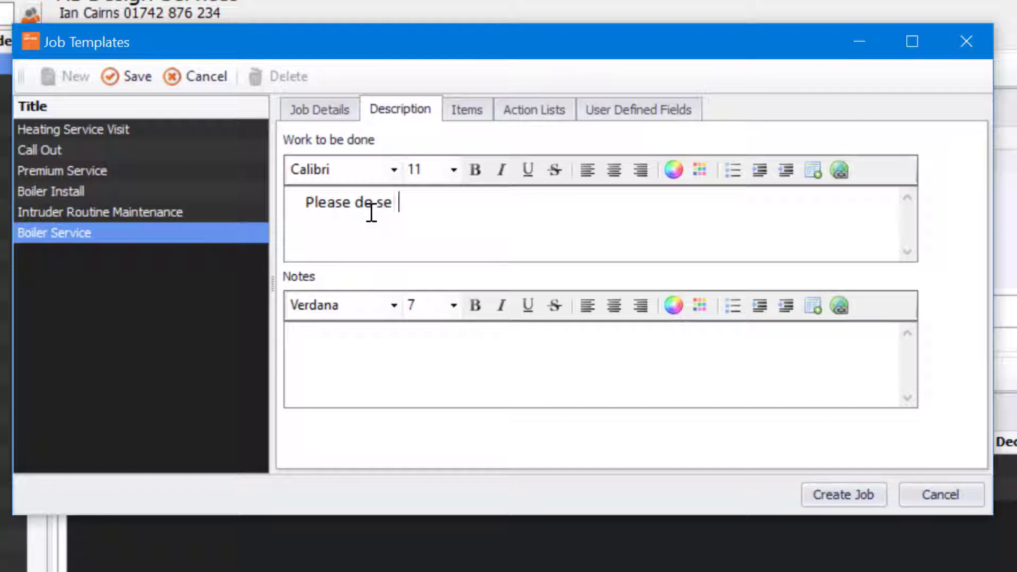
{"action": "type", "text": "..."}
{"action": "left_click", "coordinate": [468, 112]}
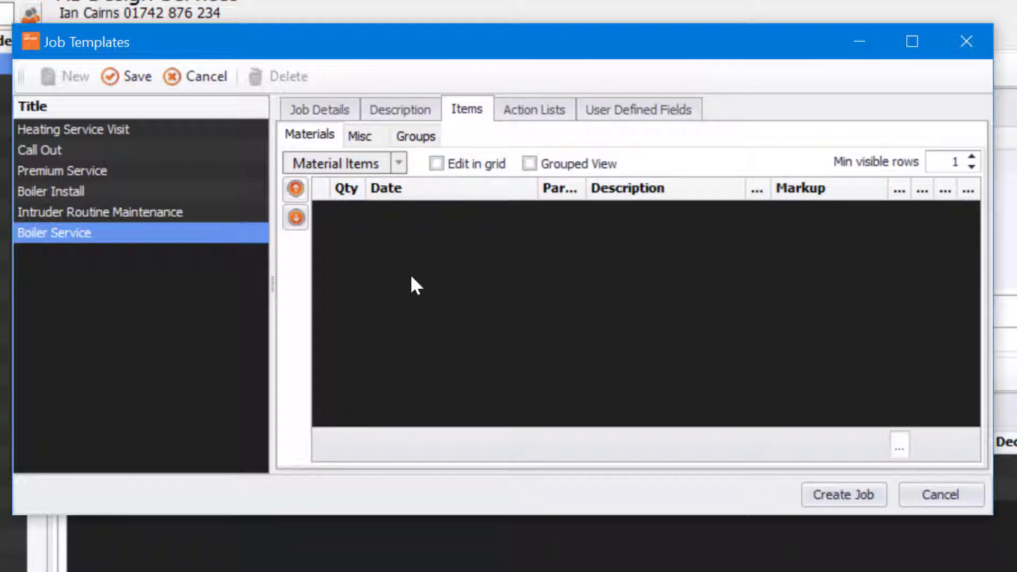
- Add product LAM001 Laminator - A4 (quantity 1) to the template's material items
{"action": "left_click", "coordinate": [399, 164]}
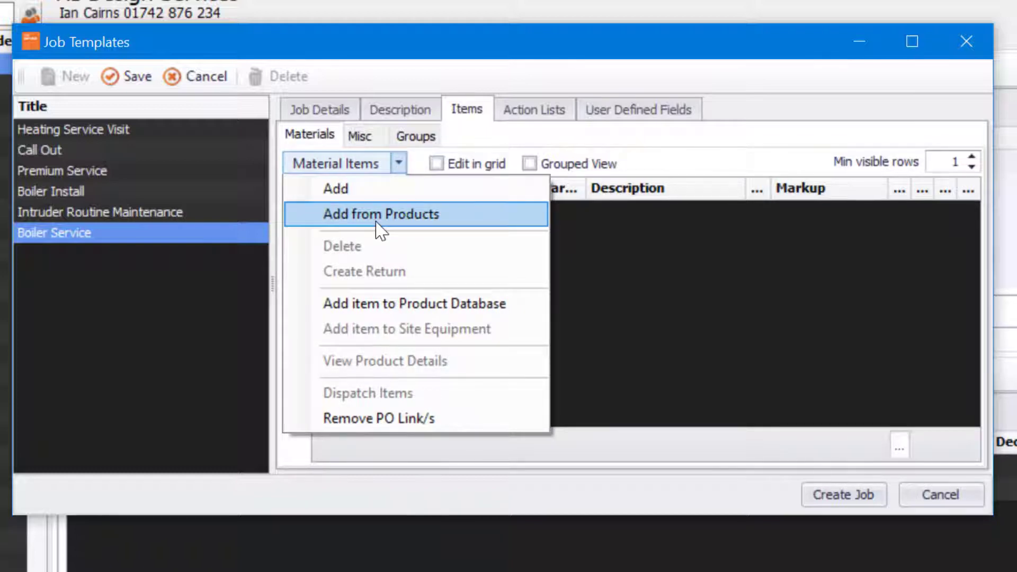
{"action": "left_click", "coordinate": [397, 215]}
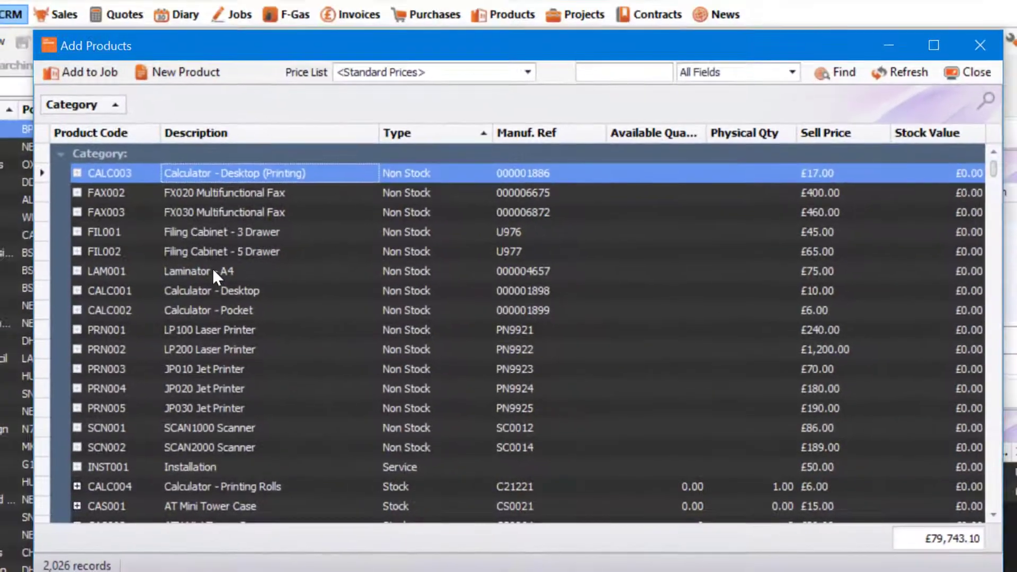
{"action": "left_click", "coordinate": [190, 257]}
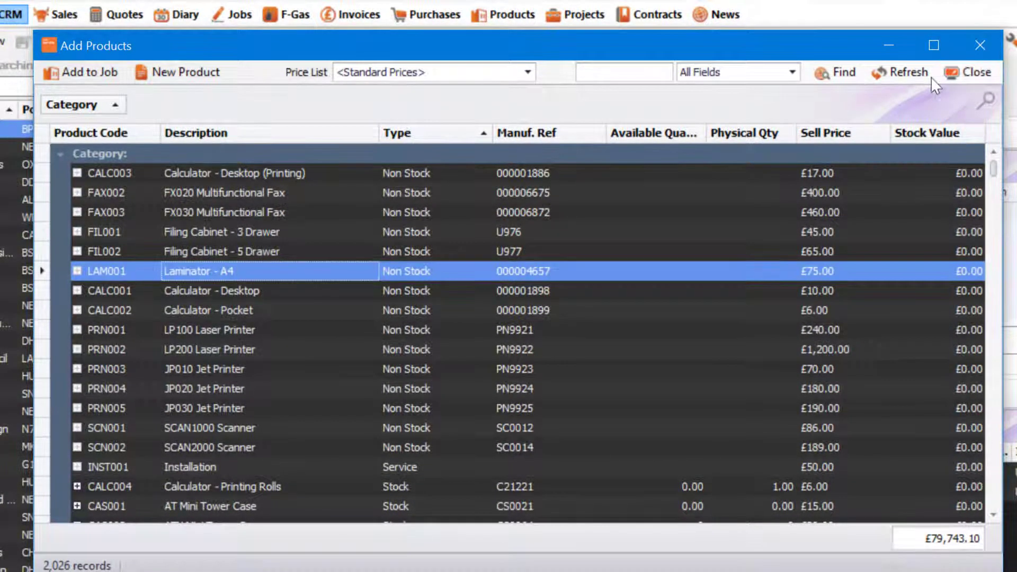
{"action": "left_click", "coordinate": [987, 72]}
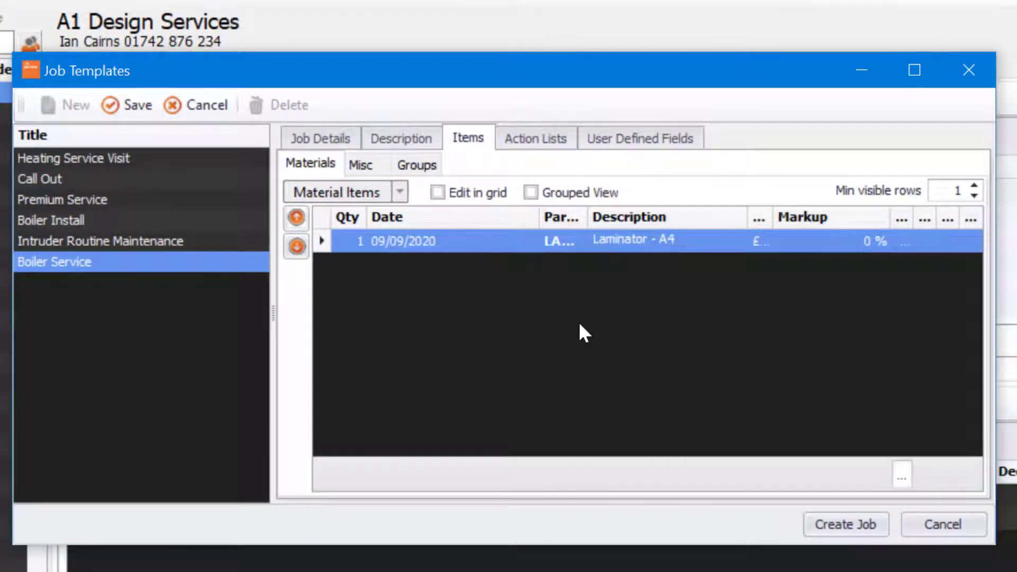
{"action": "left_click", "coordinate": [536, 143]}
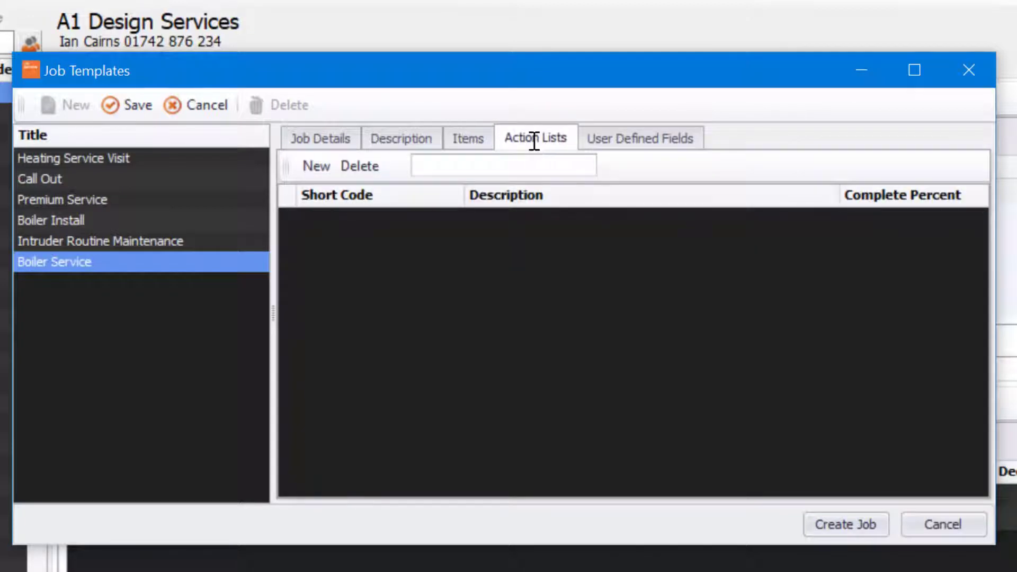
- Attach the BST Boiler Service Tick List action list to the template
{"action": "left_click", "coordinate": [312, 175]}
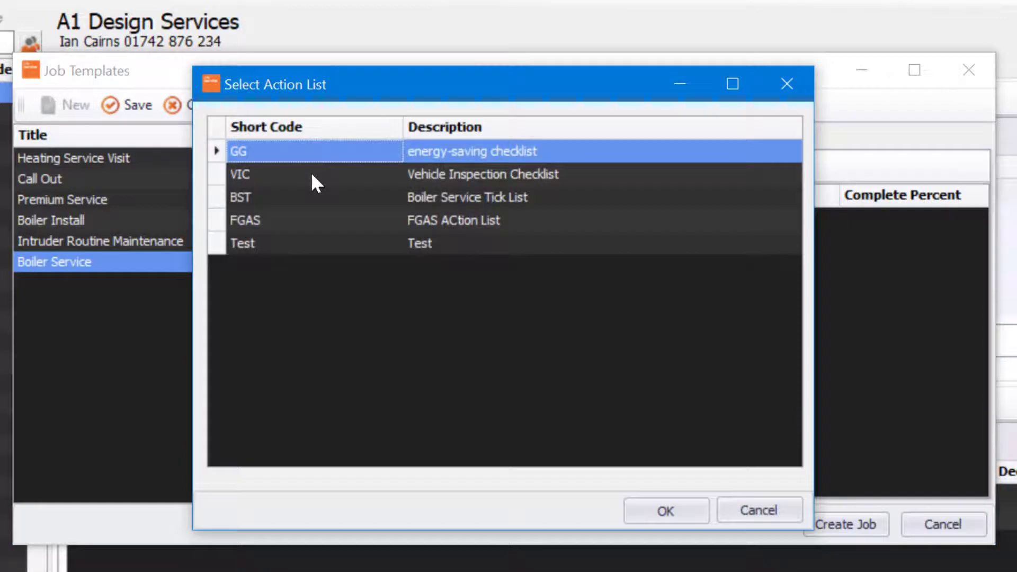
{"action": "left_click", "coordinate": [439, 204]}
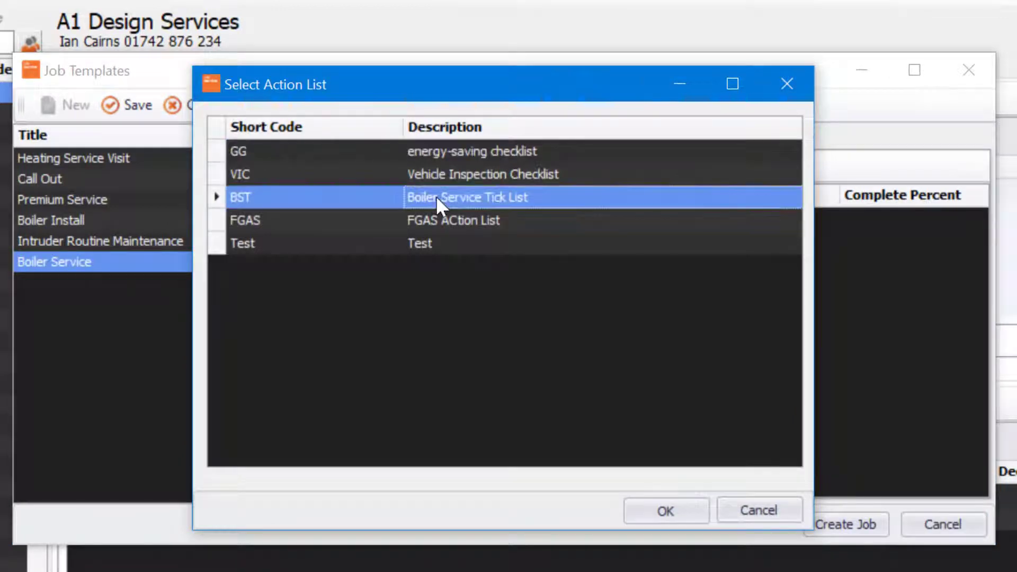
{"action": "left_click", "coordinate": [680, 515]}
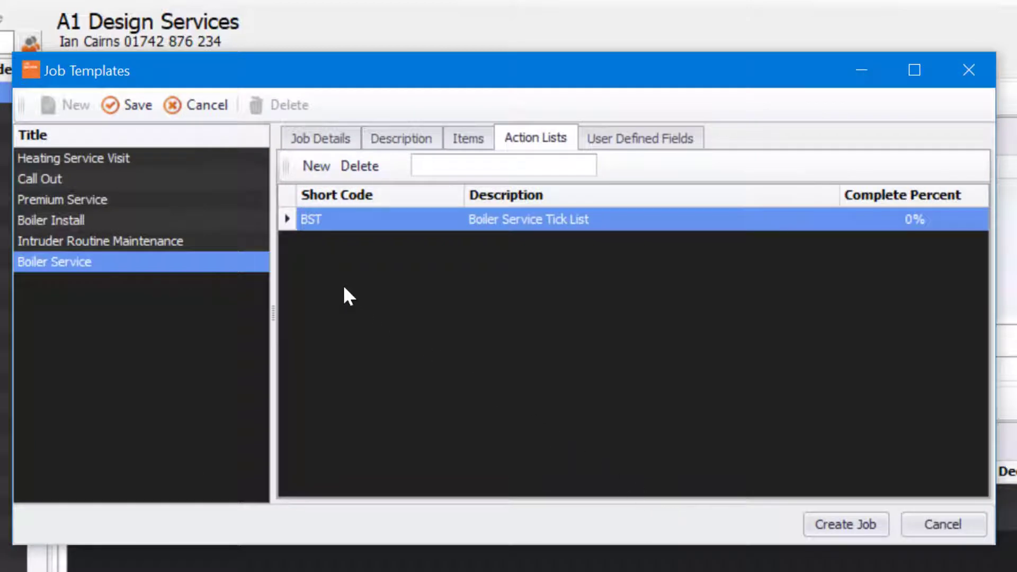
{"action": "left_click", "coordinate": [632, 140]}
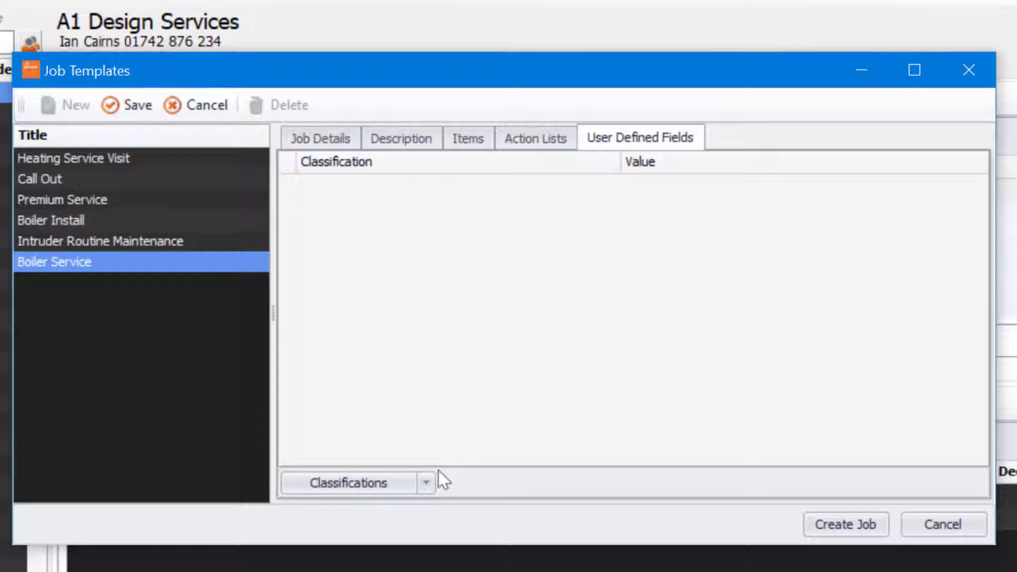
- Add a Special Instructions user-defined field, then save the Boiler Service template
{"action": "left_click", "coordinate": [426, 482]}
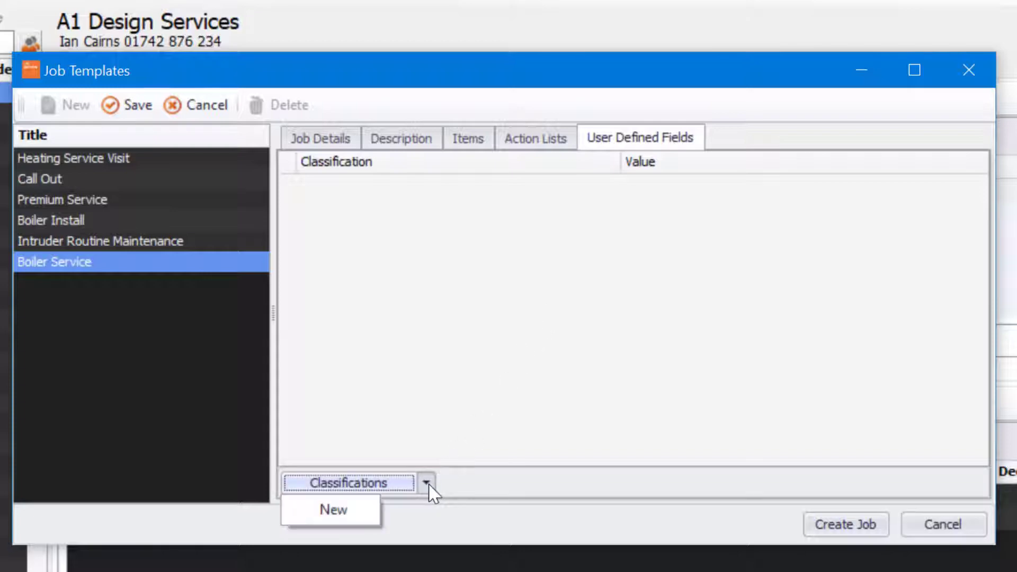
{"action": "left_click", "coordinate": [356, 518]}
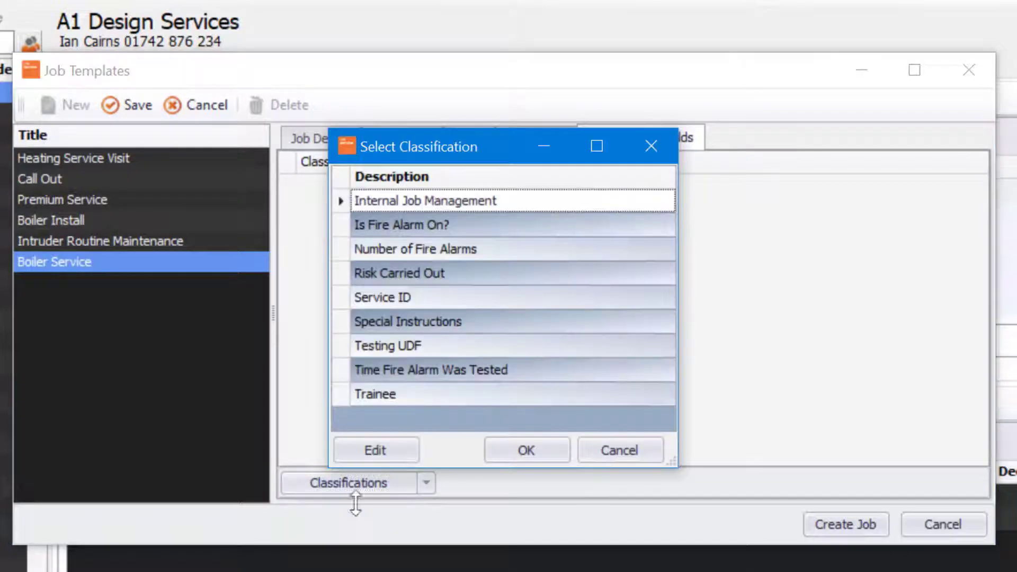
{"action": "left_click", "coordinate": [435, 322]}
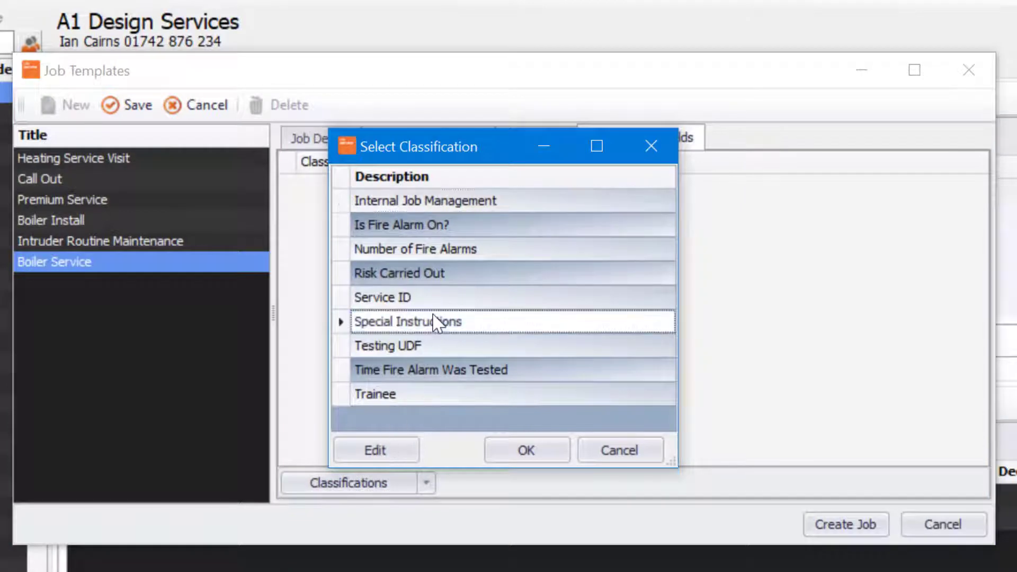
{"action": "left_click", "coordinate": [529, 452]}
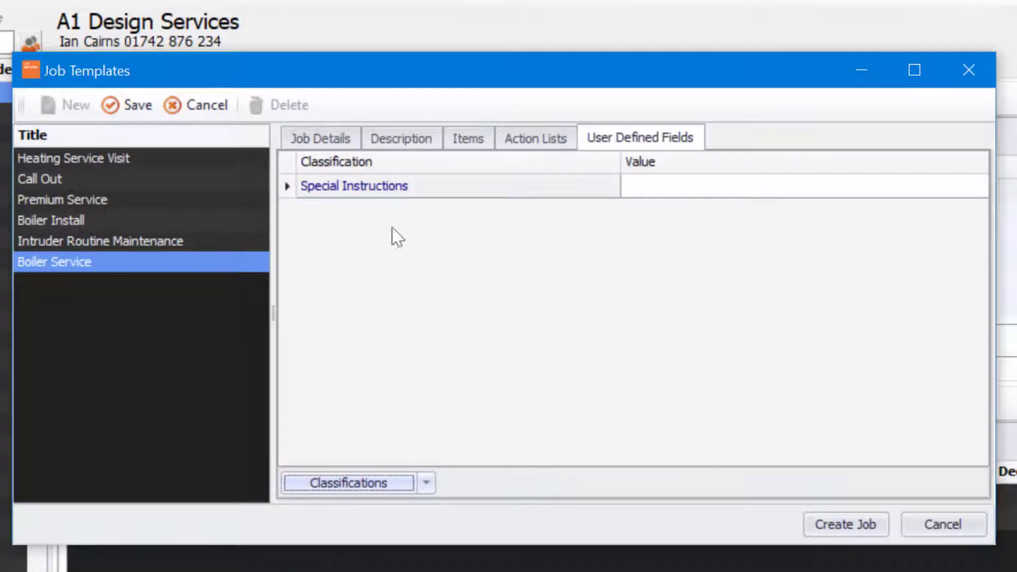
{"action": "left_click", "coordinate": [332, 133]}
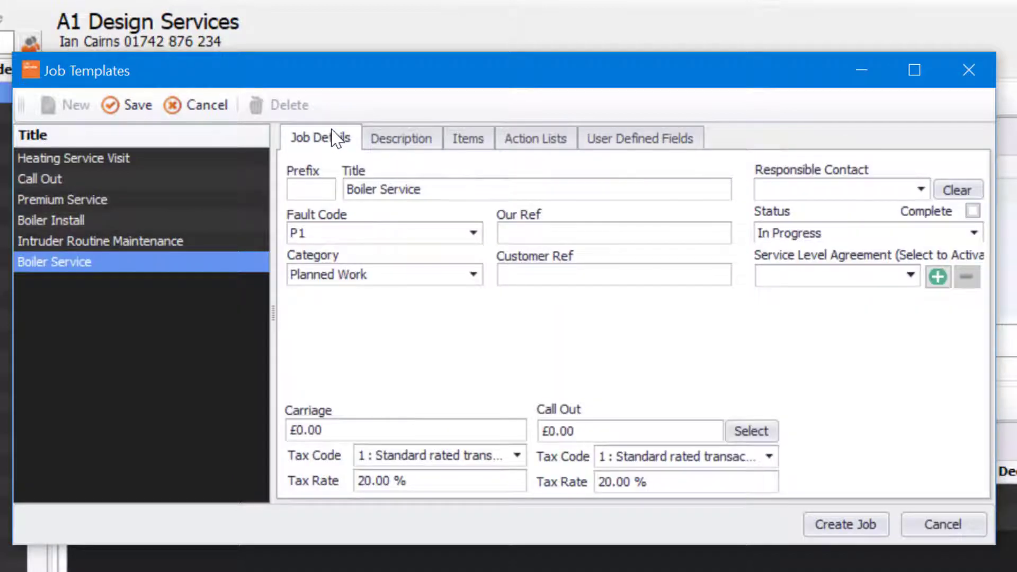
{"action": "left_click", "coordinate": [131, 109]}
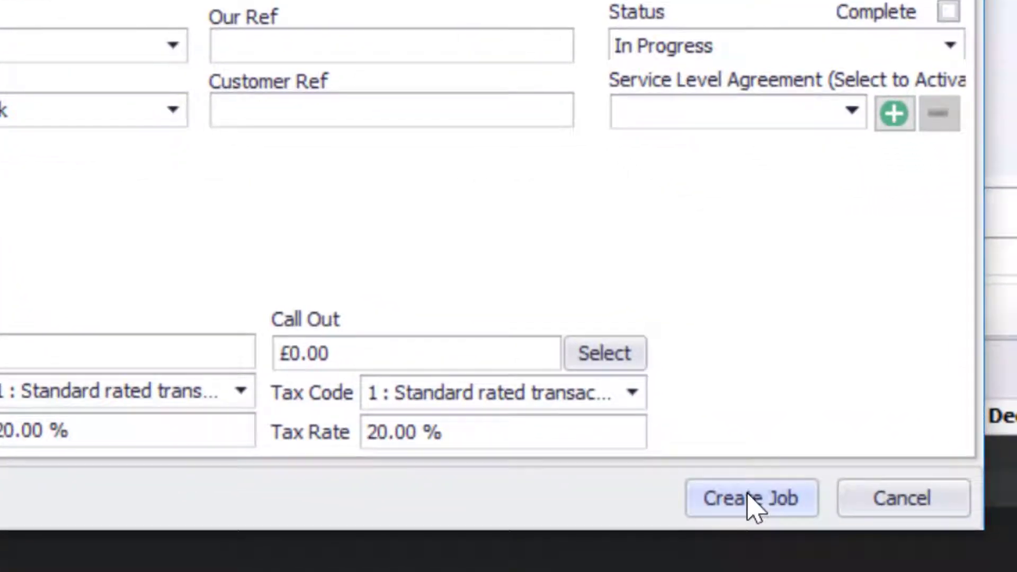
- Create job sheet 103760 from the template for City Communities Housing Association
{"action": "left_click", "coordinate": [752, 500]}
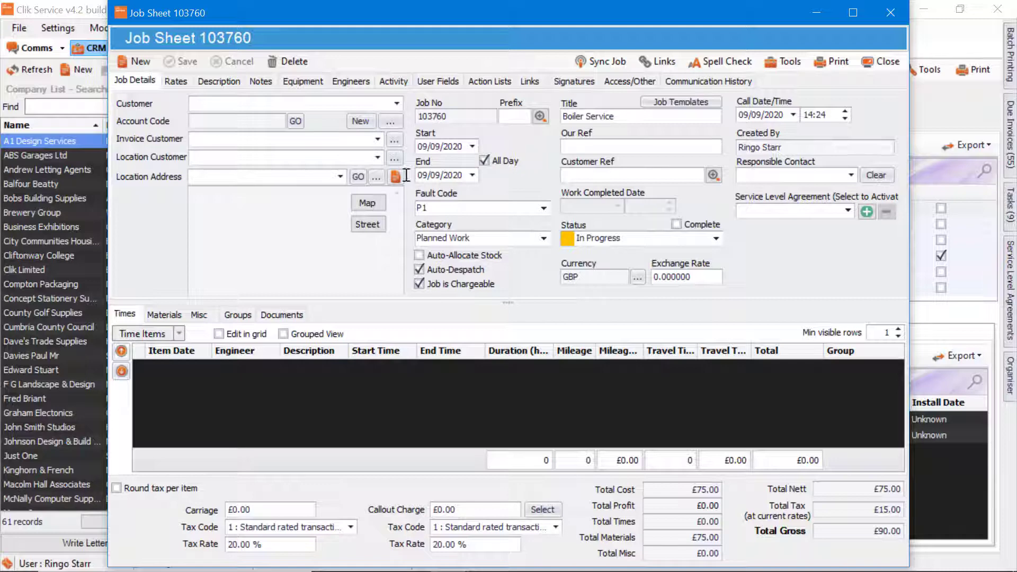
{"action": "left_click", "coordinate": [244, 99]}
{"action": "type", "text": "C"}
{"action": "left_click", "coordinate": [255, 264]}
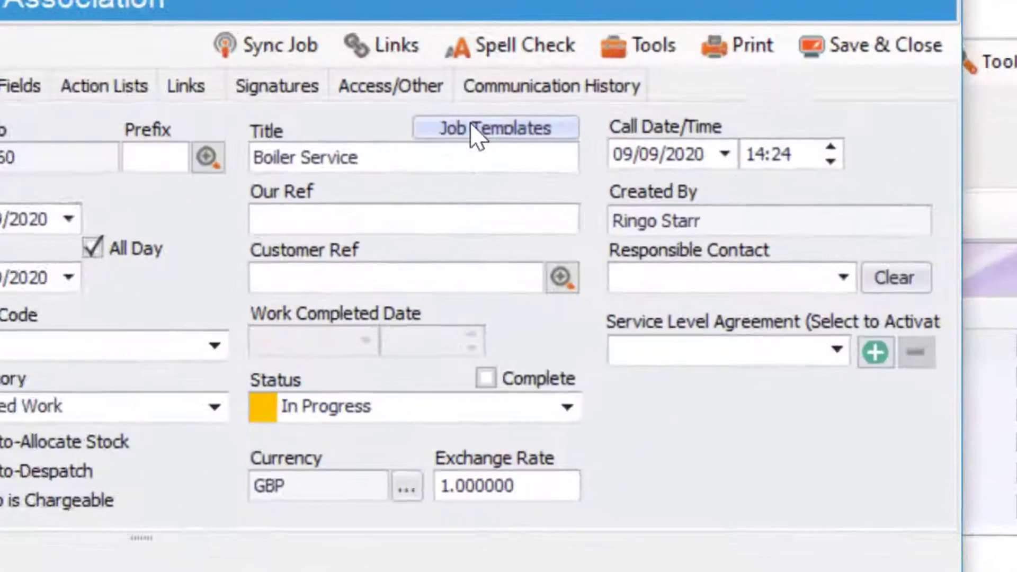
- Save and close job sheet 103760 and return to the Jobs list
{"action": "left_click", "coordinate": [673, 102]}
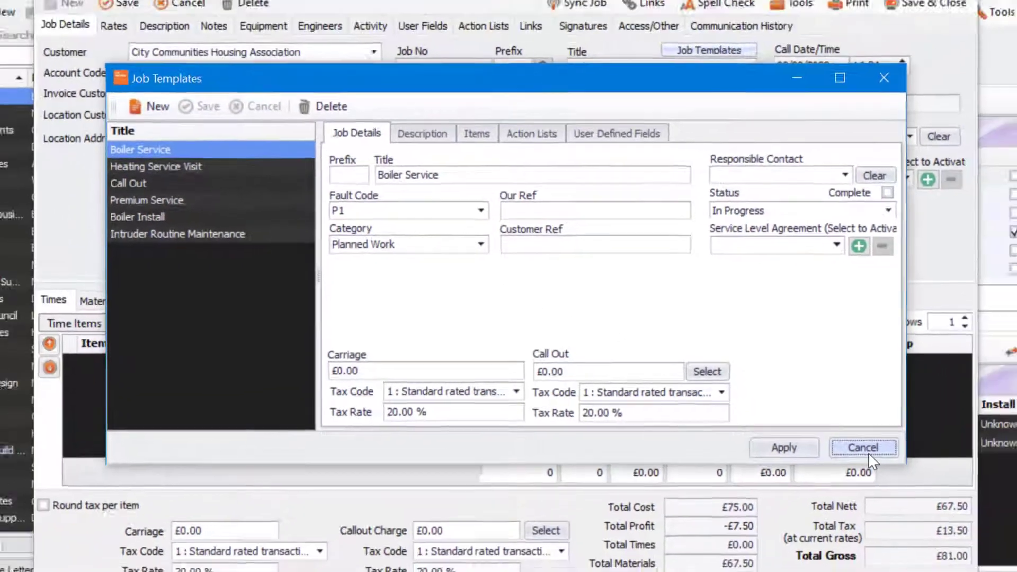
{"action": "left_click", "coordinate": [868, 452]}
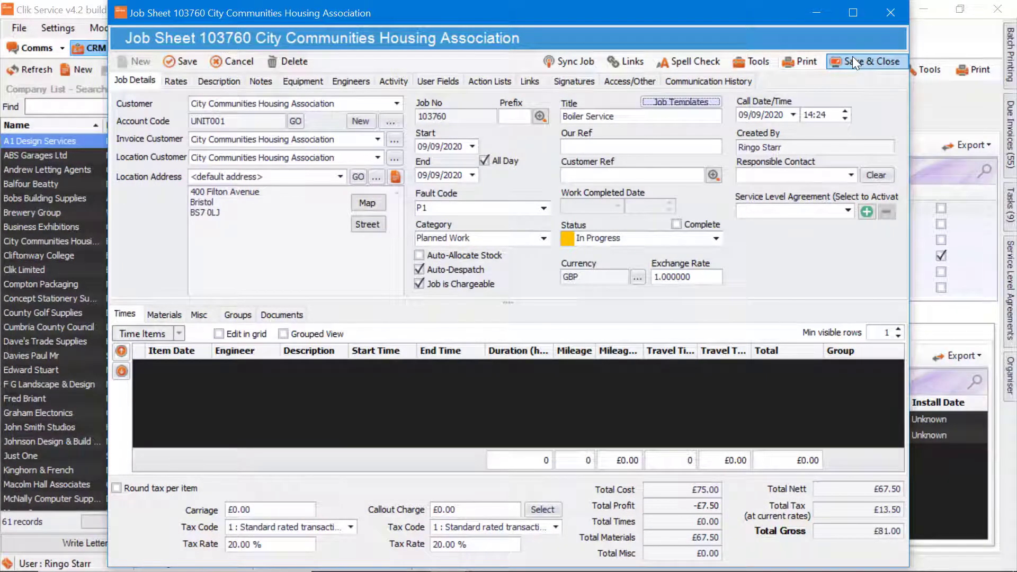
{"action": "left_click", "coordinate": [853, 61]}
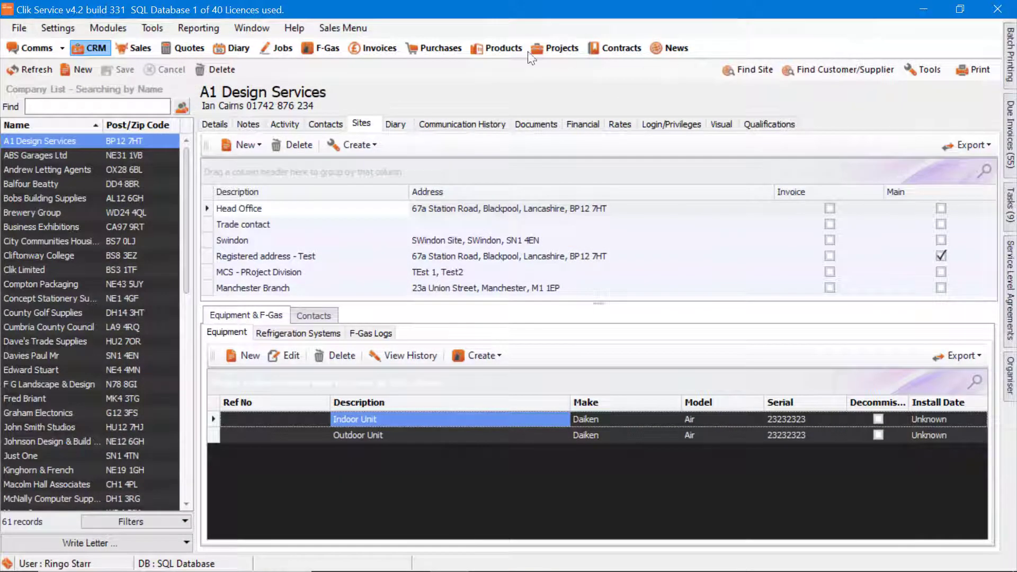
{"action": "left_click", "coordinate": [278, 47]}
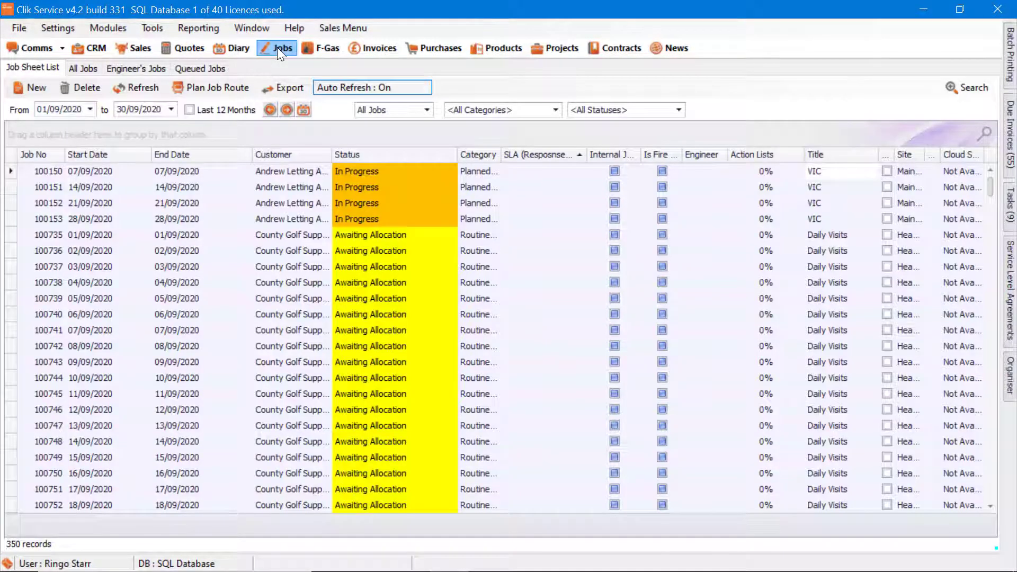
- Create job sheet 103761 from the Boiler Install template in Jobs, then close it
{"action": "left_click", "coordinate": [40, 87]}
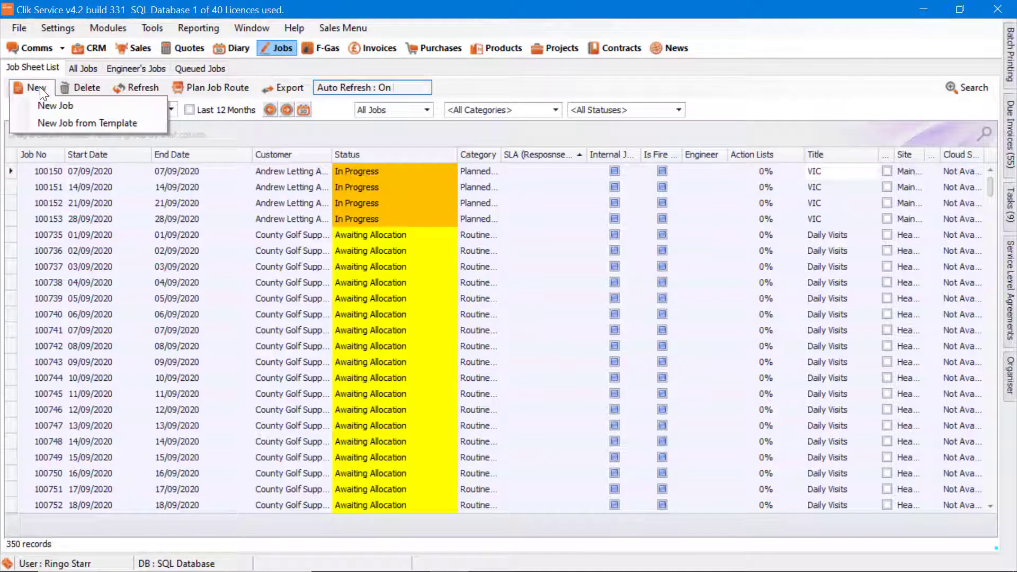
{"action": "left_click", "coordinate": [48, 128]}
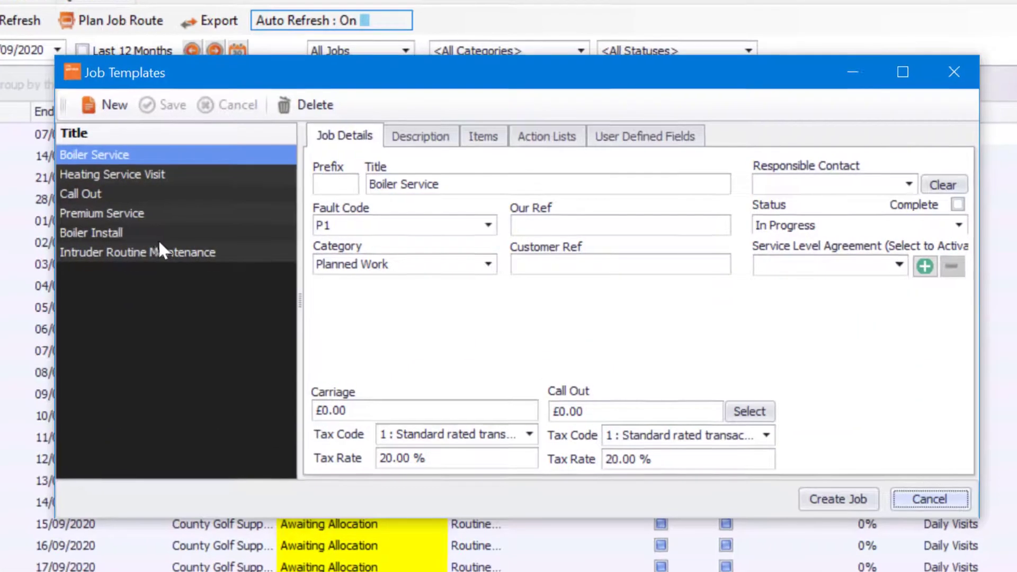
{"action": "left_click", "coordinate": [149, 237]}
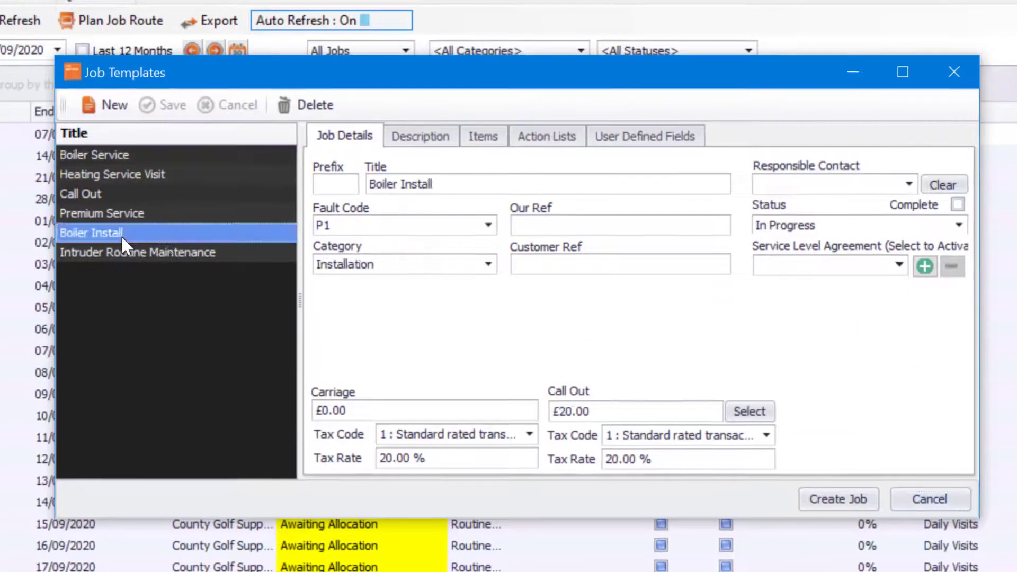
{"action": "left_click", "coordinate": [839, 500]}
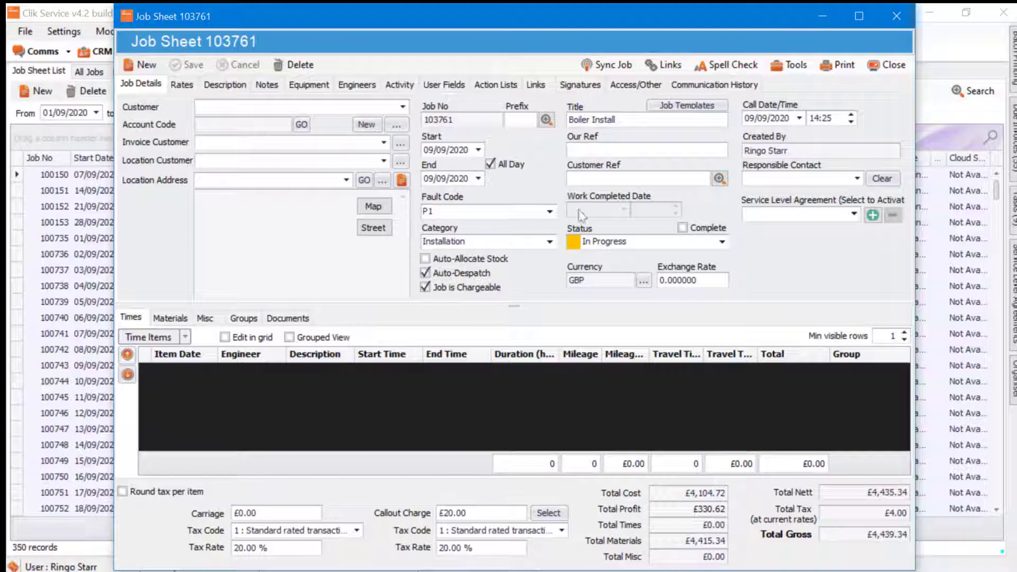
{"action": "left_click", "coordinate": [894, 65]}
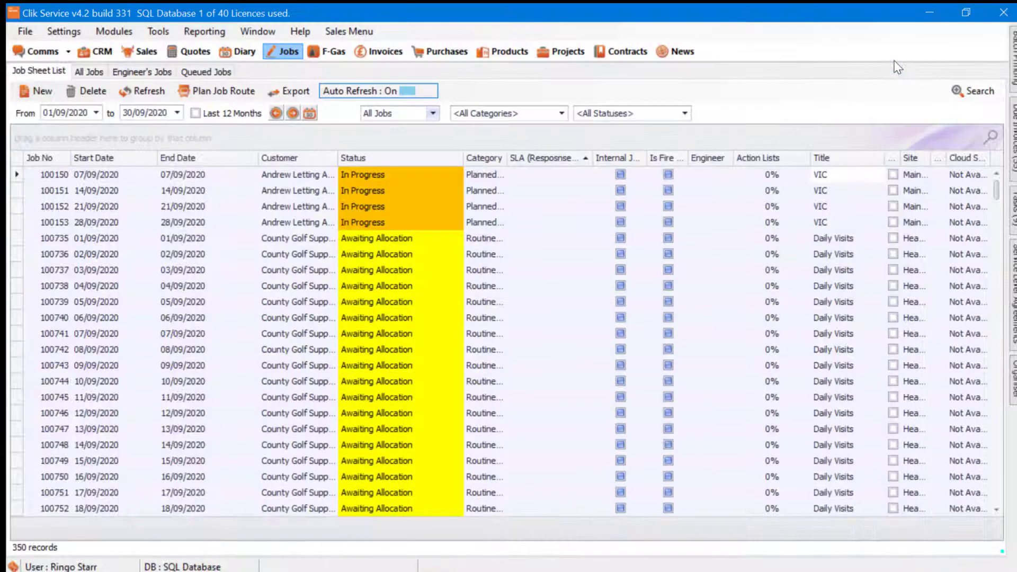
- From CRM, create a Call Out job sheet (103762) for ABS Garages Ltd, then close it
{"action": "left_click", "coordinate": [101, 53]}
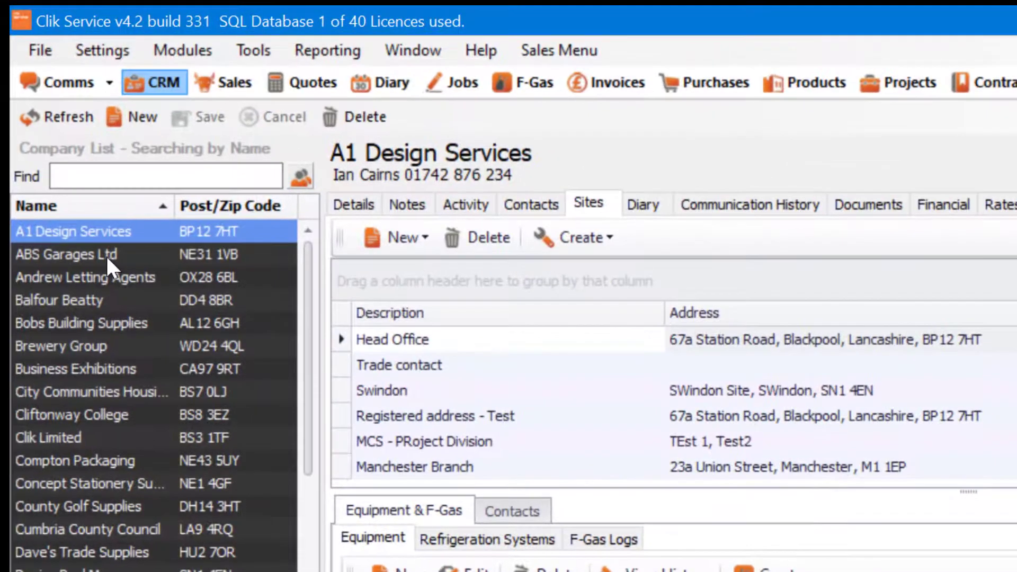
{"action": "right_click", "coordinate": [107, 257]}
{"action": "mouse_move", "coordinate": [157, 268]}
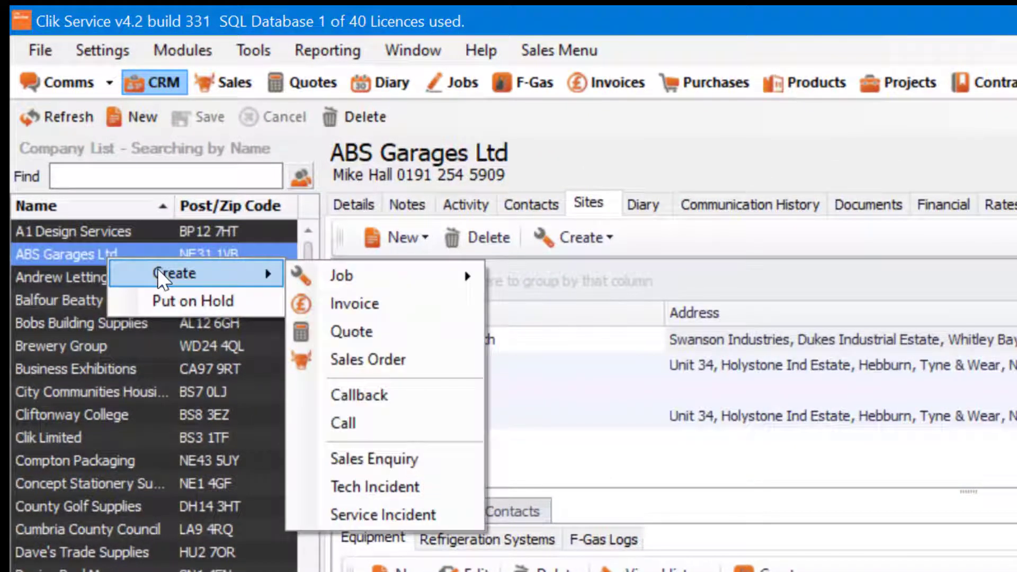
{"action": "mouse_move", "coordinate": [339, 270]}
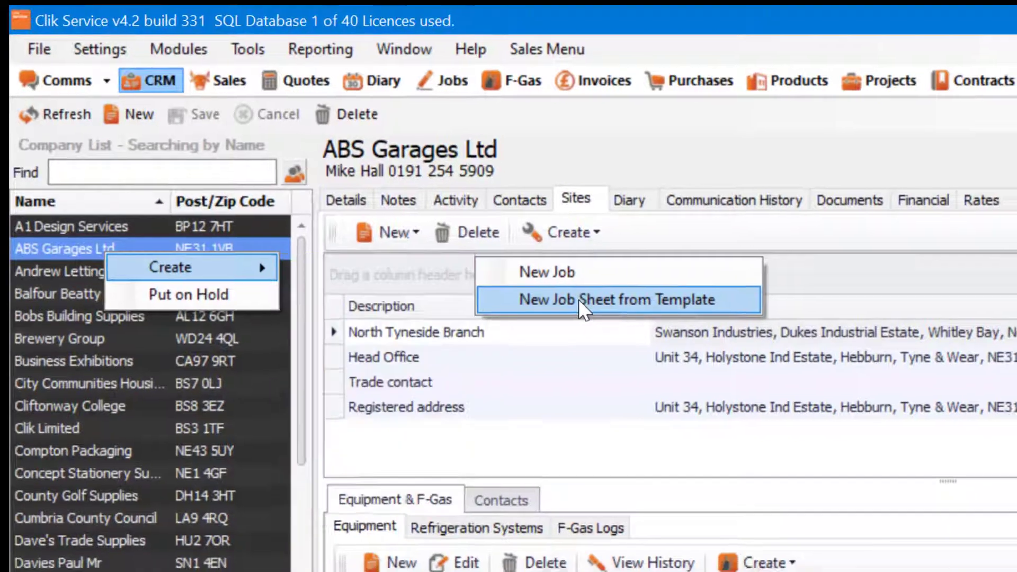
{"action": "left_click", "coordinate": [591, 306]}
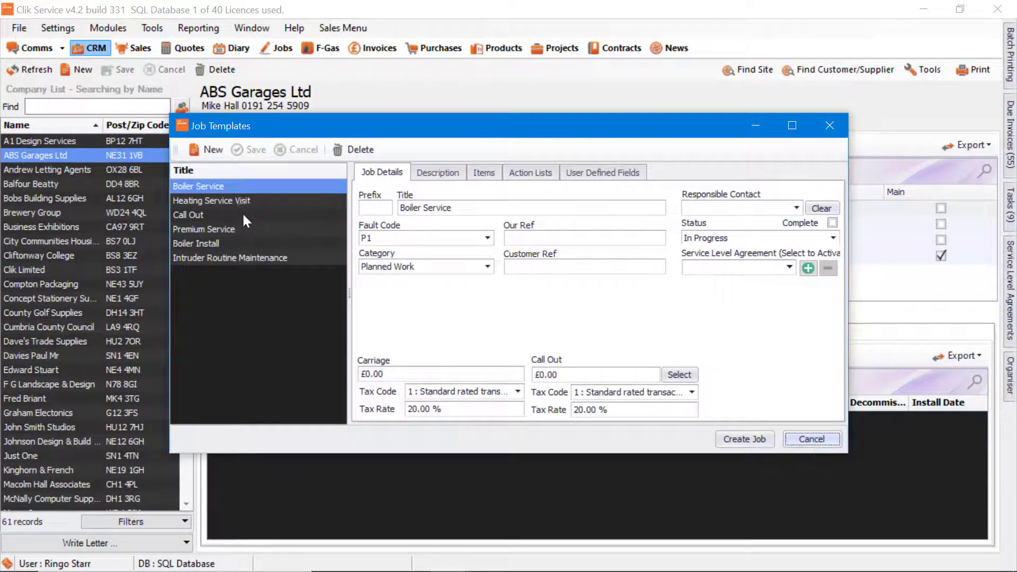
{"action": "left_click", "coordinate": [242, 215]}
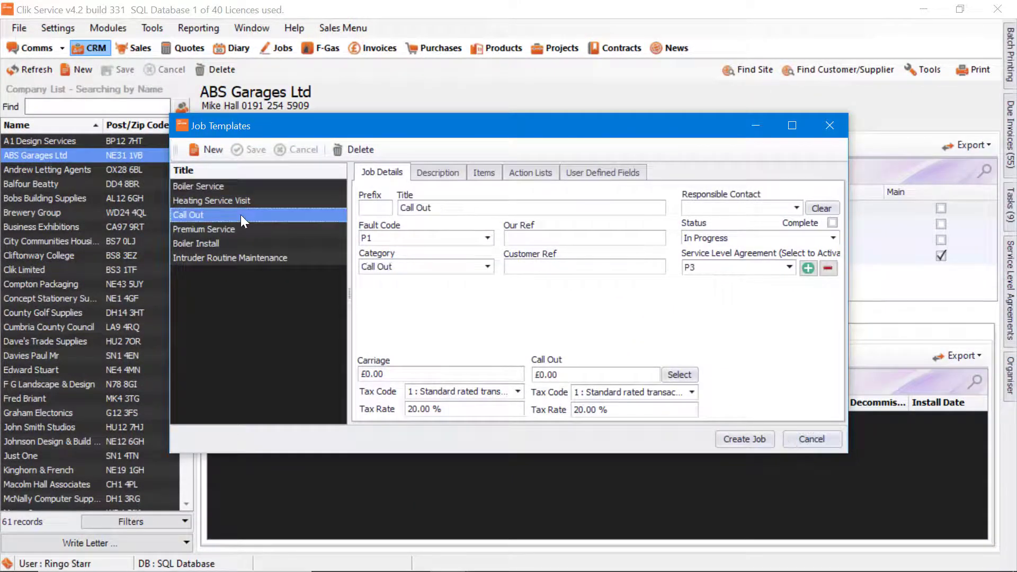
{"action": "left_click", "coordinate": [749, 438]}
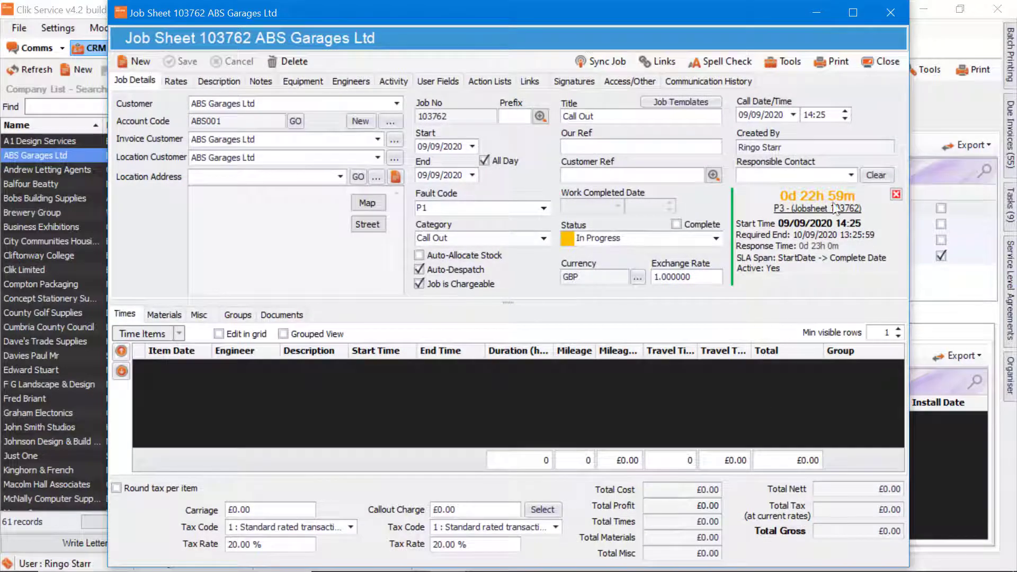
{"action": "left_click", "coordinate": [882, 61]}
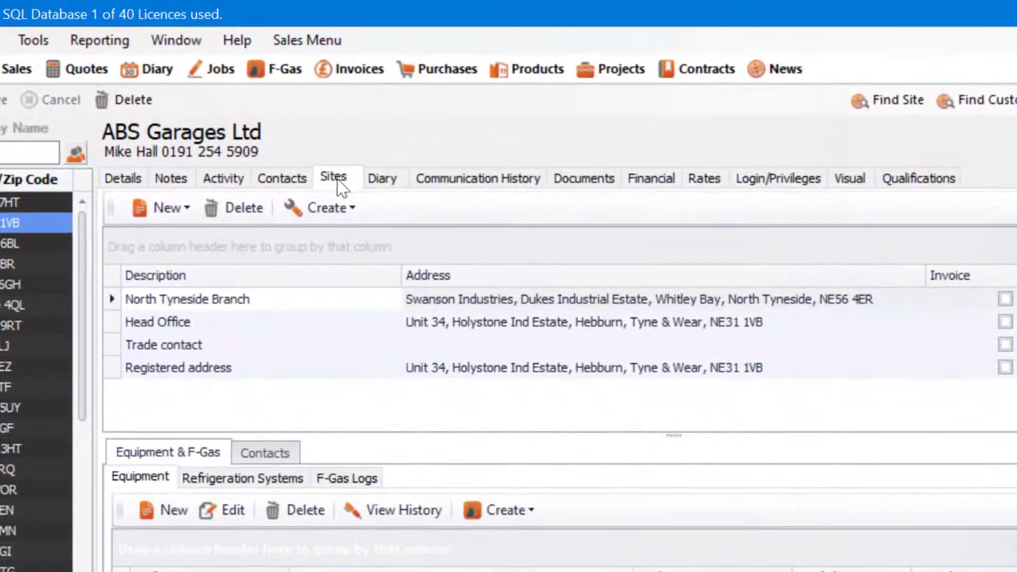
{"action": "left_click", "coordinate": [354, 183]}
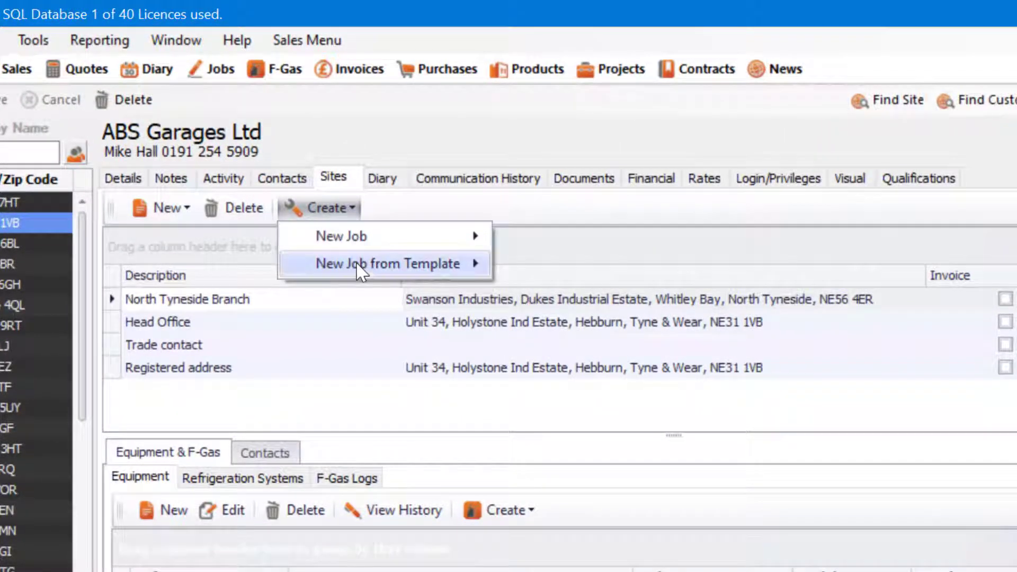
{"action": "mouse_move", "coordinate": [368, 264]}
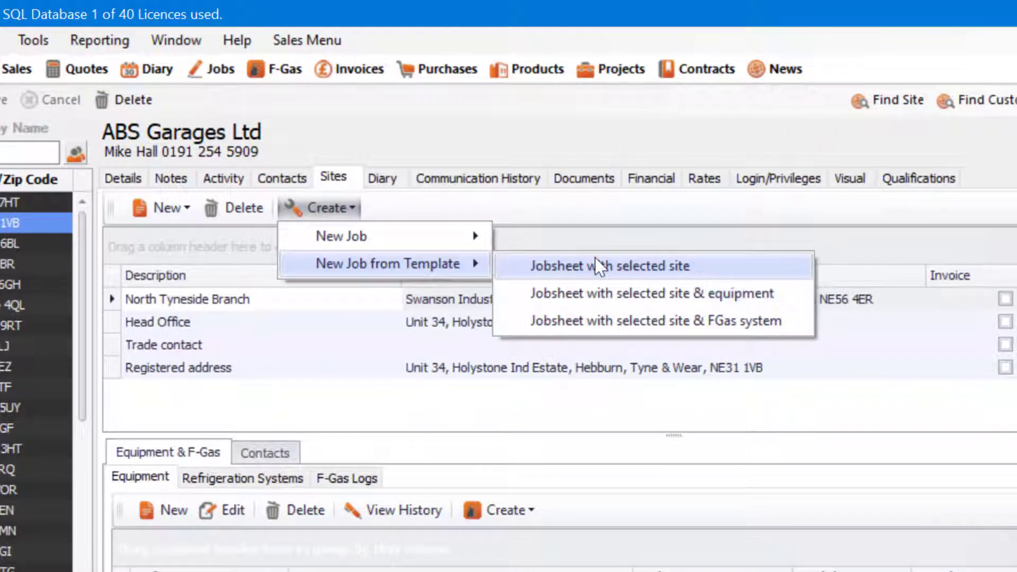
{"action": "key", "text": "Down"}
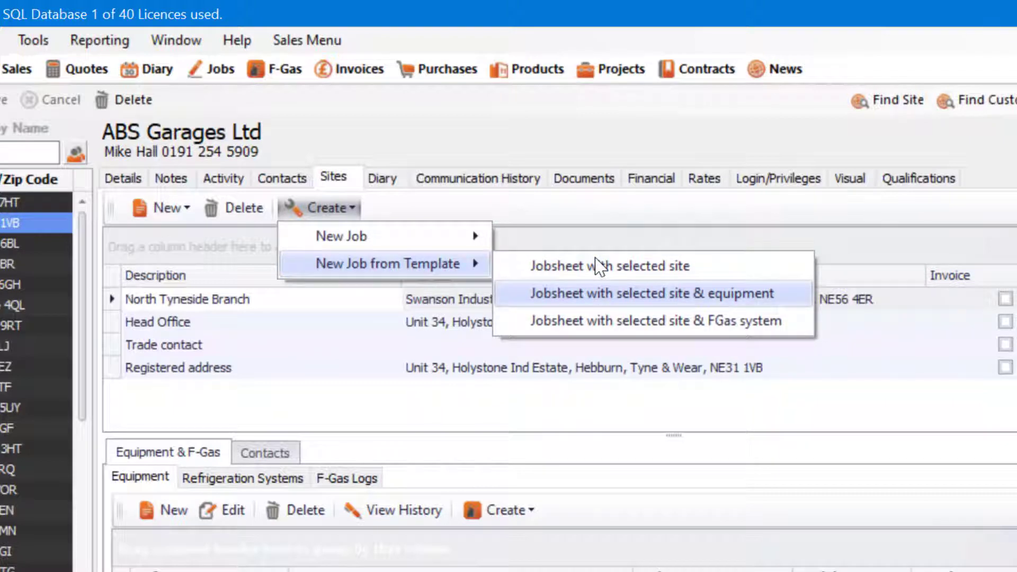
{"action": "key", "text": "Down"}
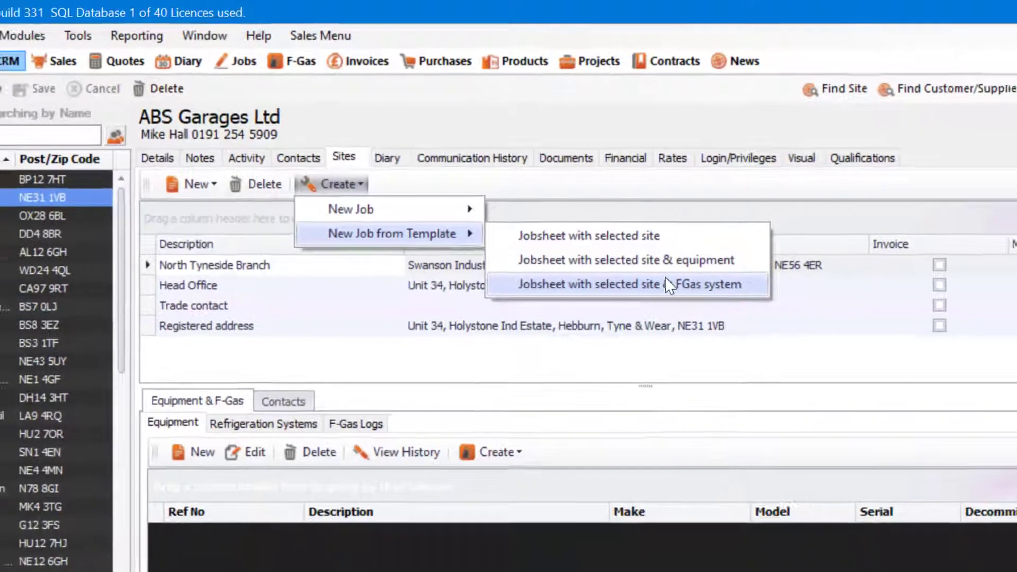
{"action": "left_click", "coordinate": [668, 322]}
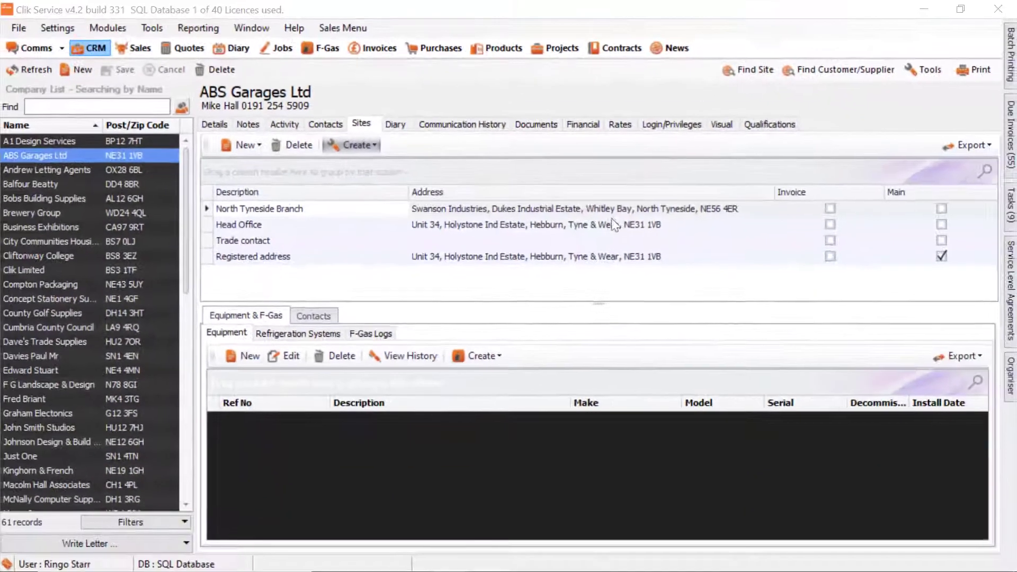
{"action": "left_click", "coordinate": [295, 225]}
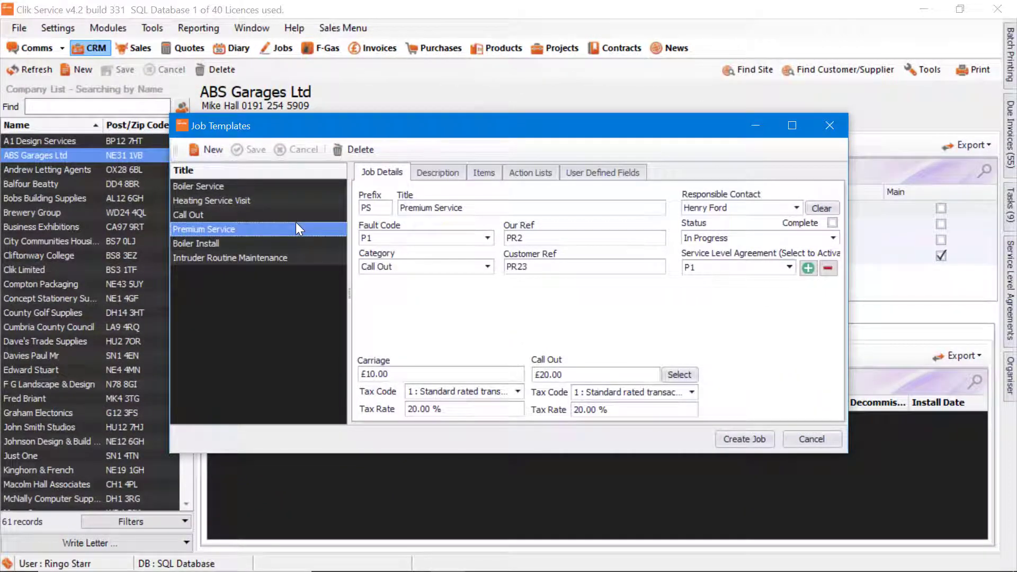
{"action": "left_click", "coordinate": [746, 439]}
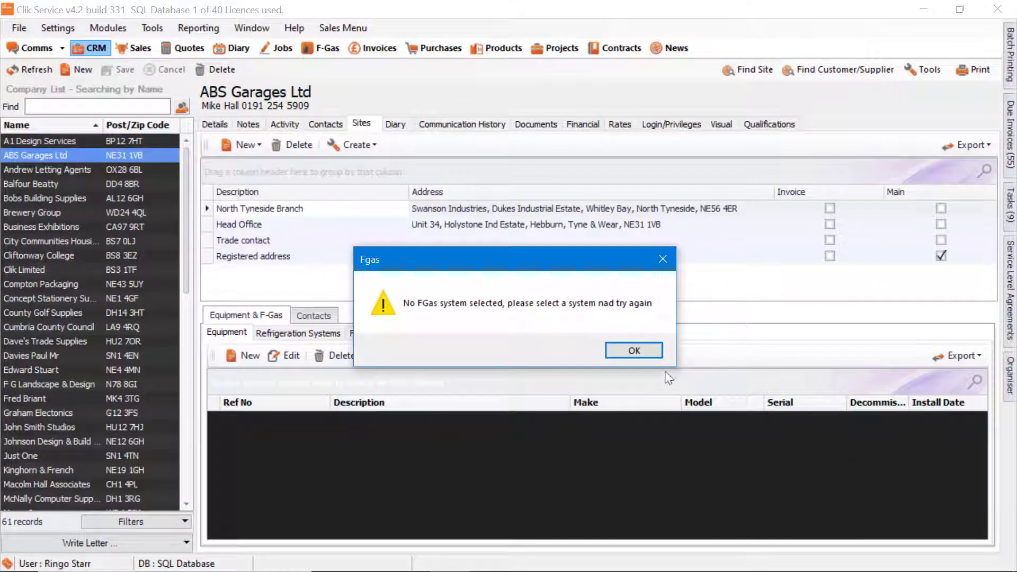
{"action": "left_click", "coordinate": [634, 350]}
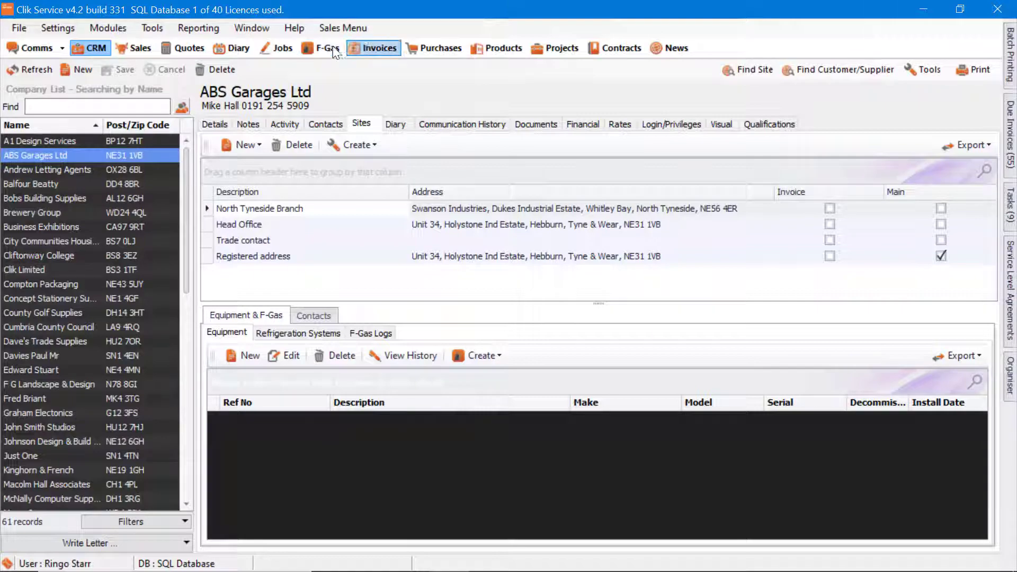
- Open Nisbets contract 17 and edit its recurring visit schedules
{"action": "left_click", "coordinate": [605, 43]}
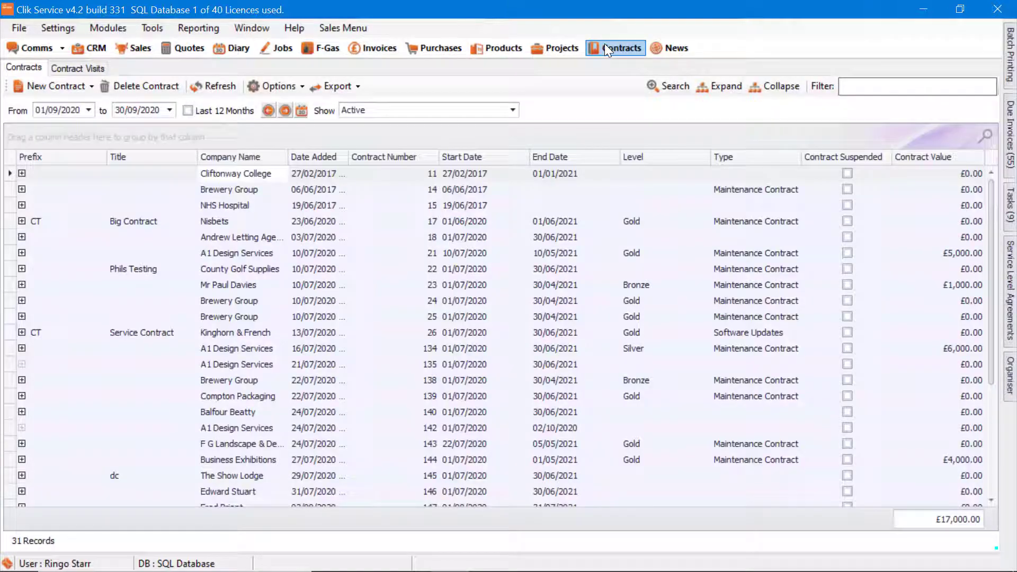
{"action": "left_click", "coordinate": [213, 222]}
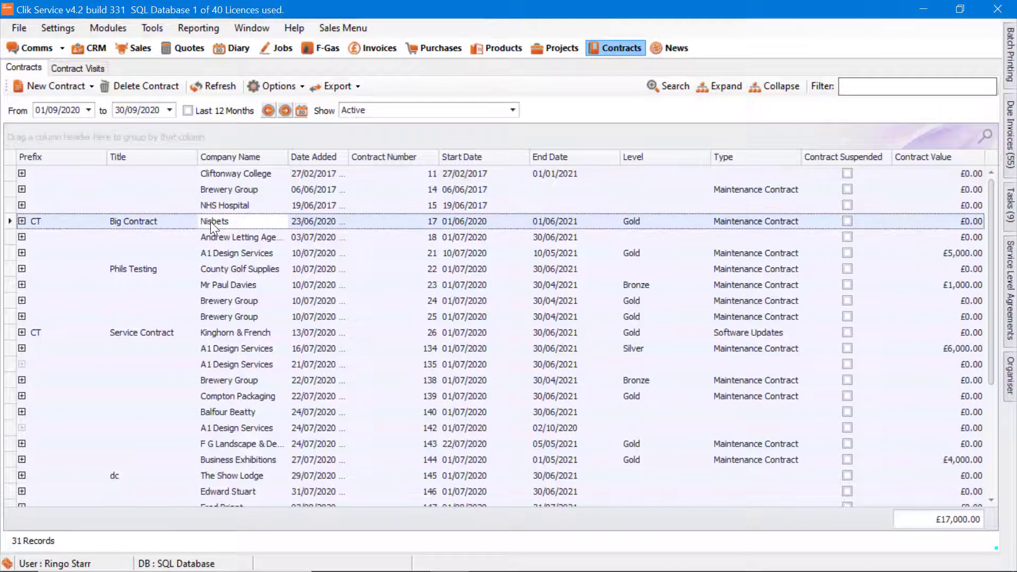
{"action": "double_click", "coordinate": [211, 221]}
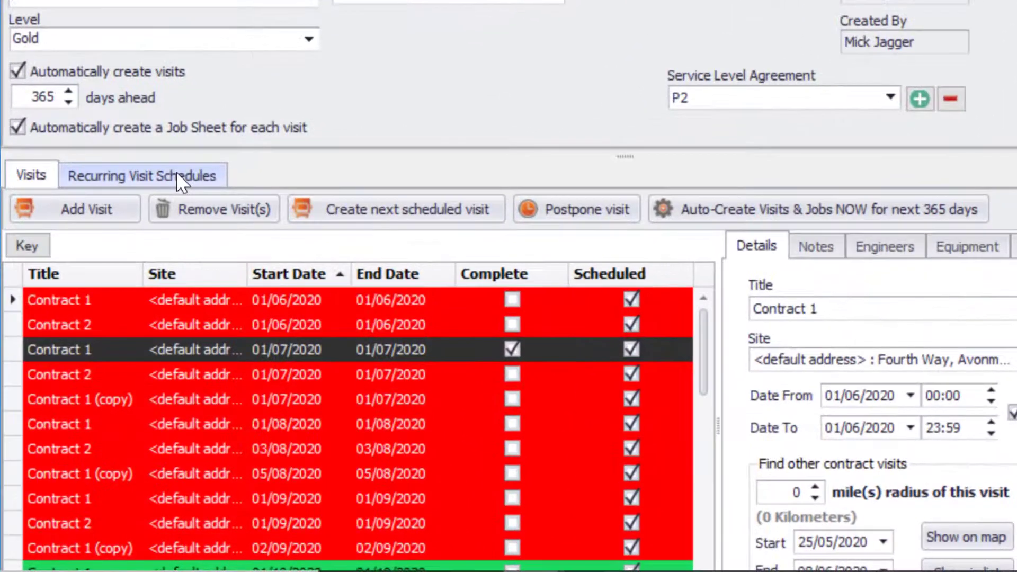
{"action": "left_click", "coordinate": [212, 289]}
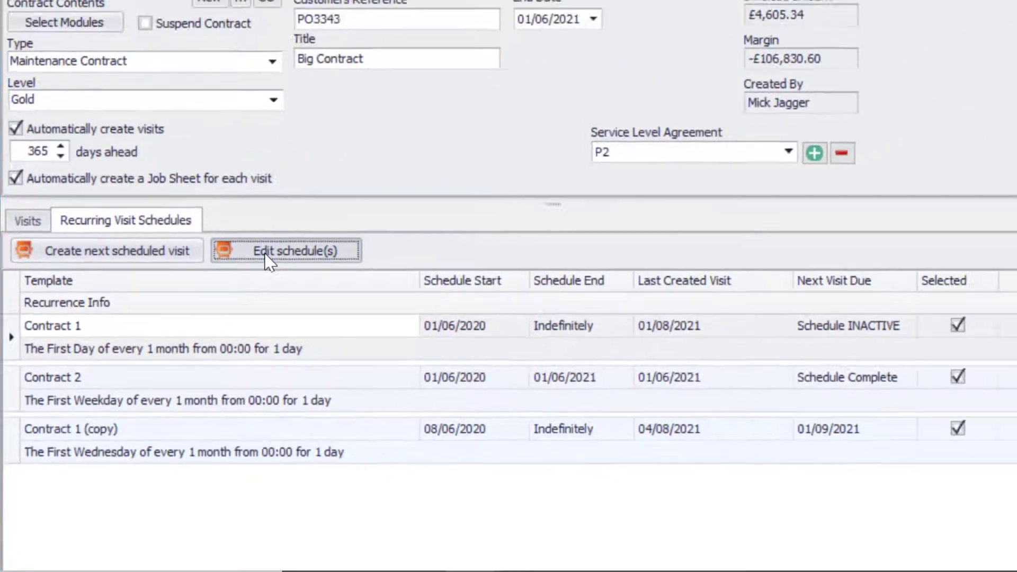
{"action": "left_click", "coordinate": [297, 214]}
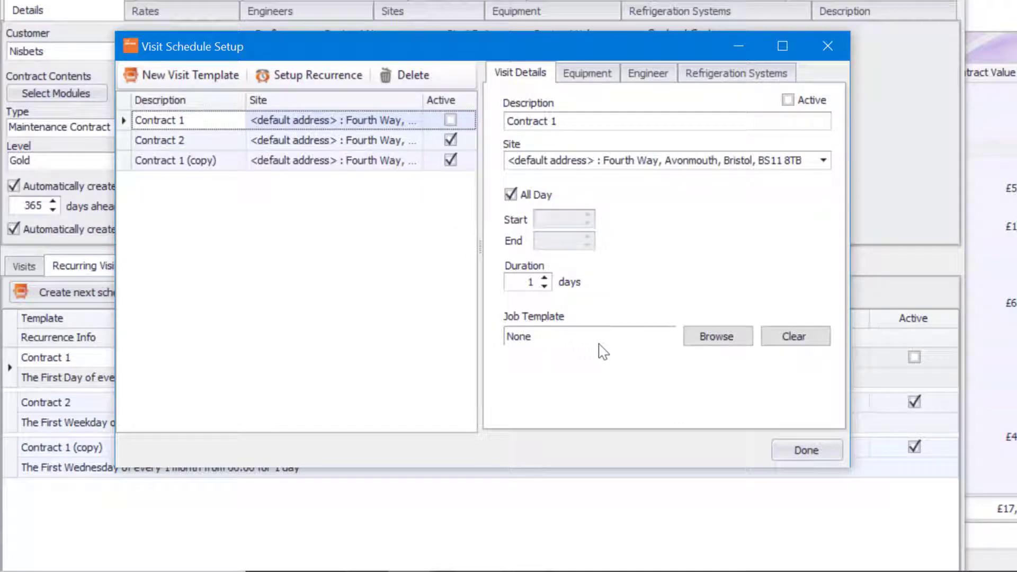
- Assign the Premium Service job template to the Contract 1 visit schedule
{"action": "left_click", "coordinate": [709, 339]}
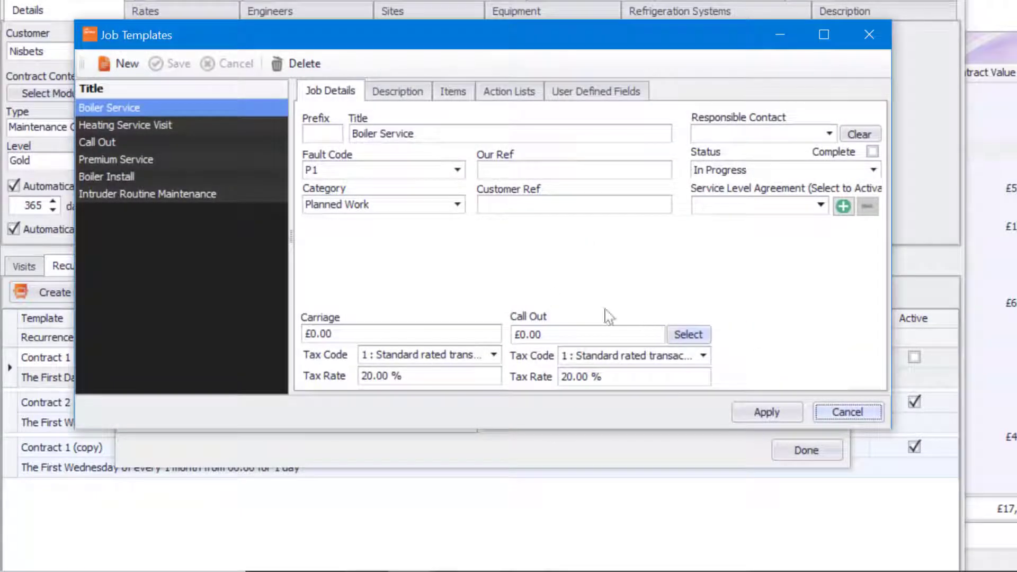
{"action": "left_click", "coordinate": [138, 159]}
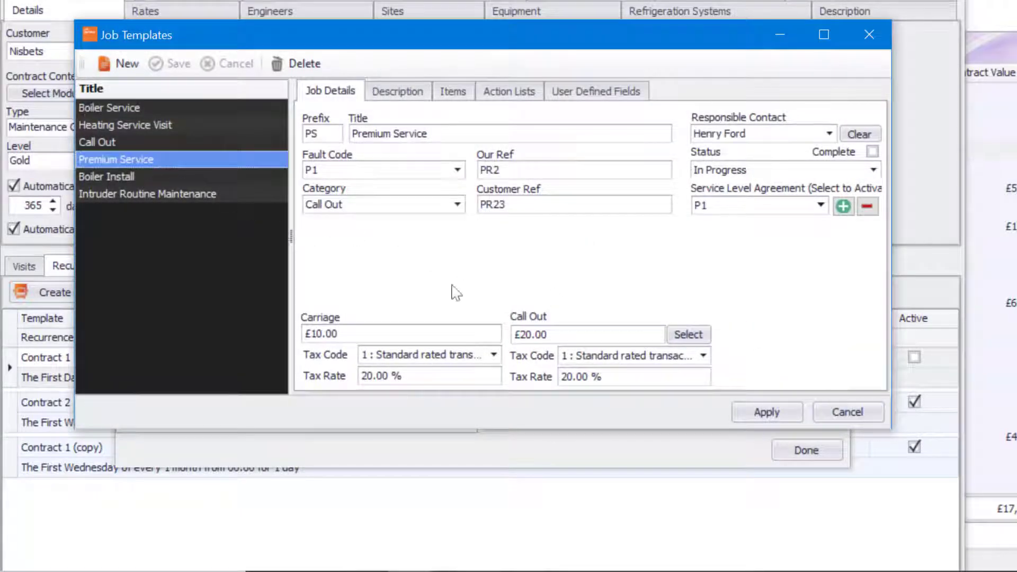
{"action": "left_click", "coordinate": [768, 414]}
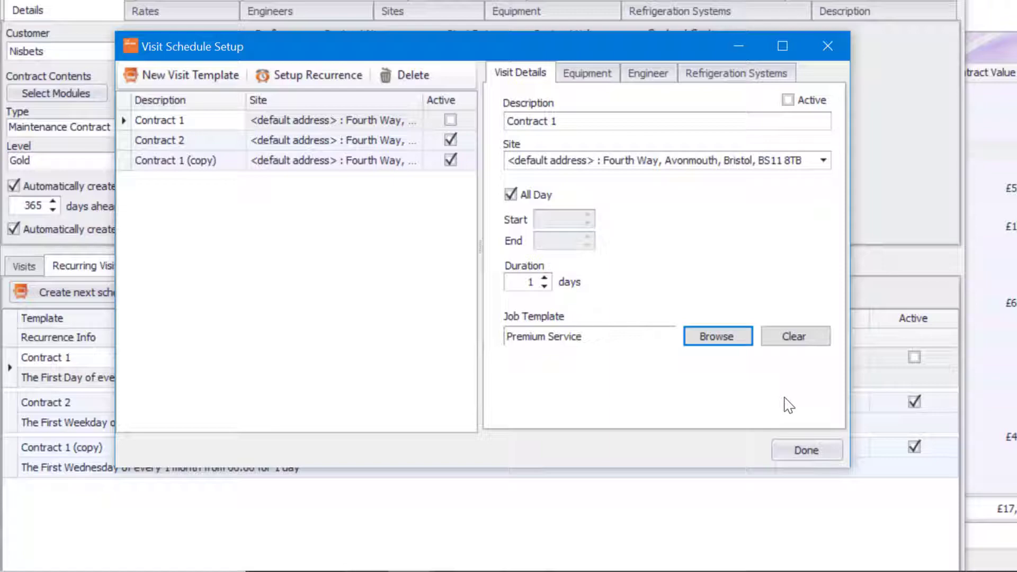
- Finish the visit schedules, close Contract 1, and return to the ABS Garages Ltd CRM record
{"action": "left_click", "coordinate": [806, 451]}
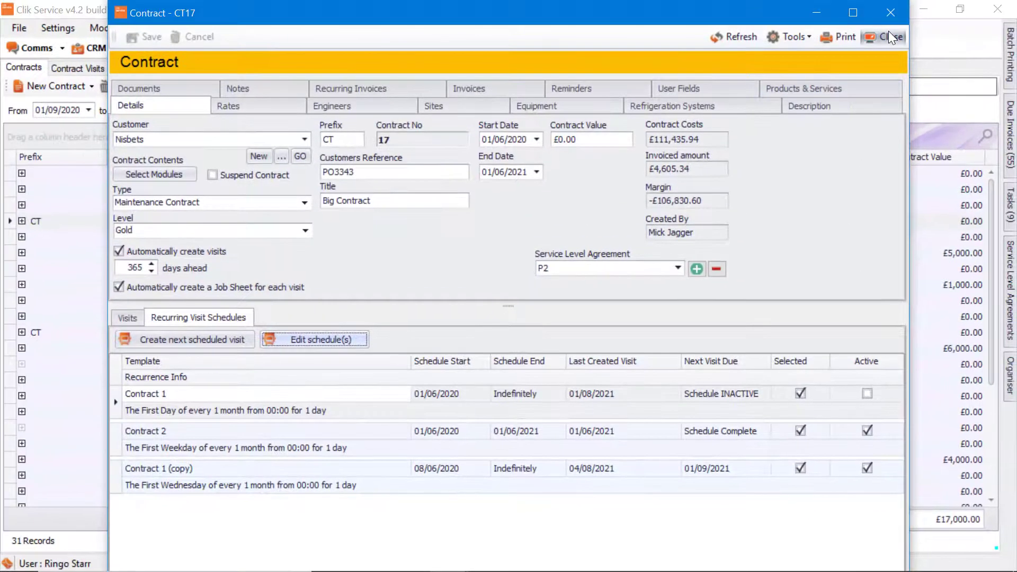
{"action": "left_click", "coordinate": [889, 34]}
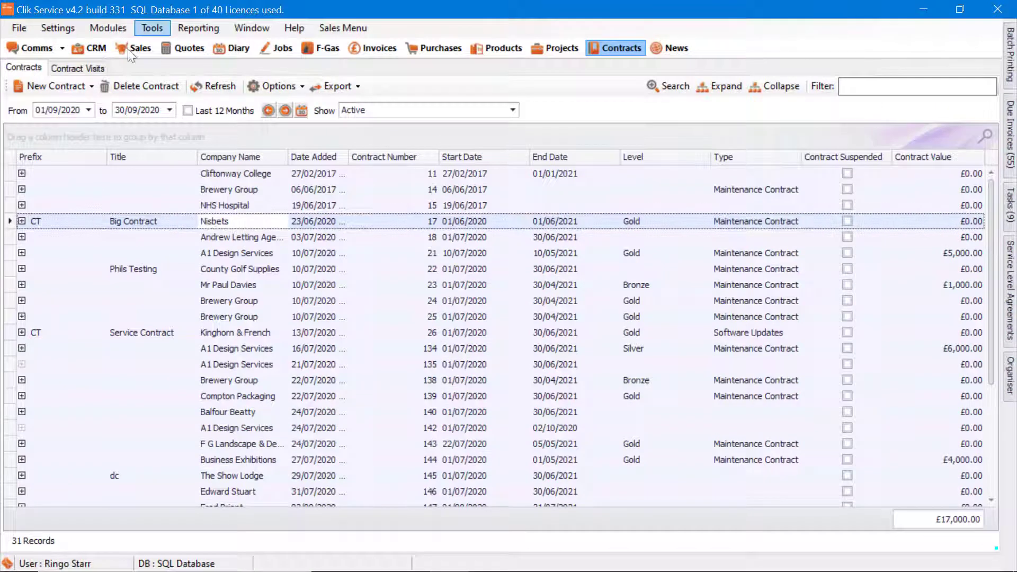
{"action": "left_click", "coordinate": [94, 48]}
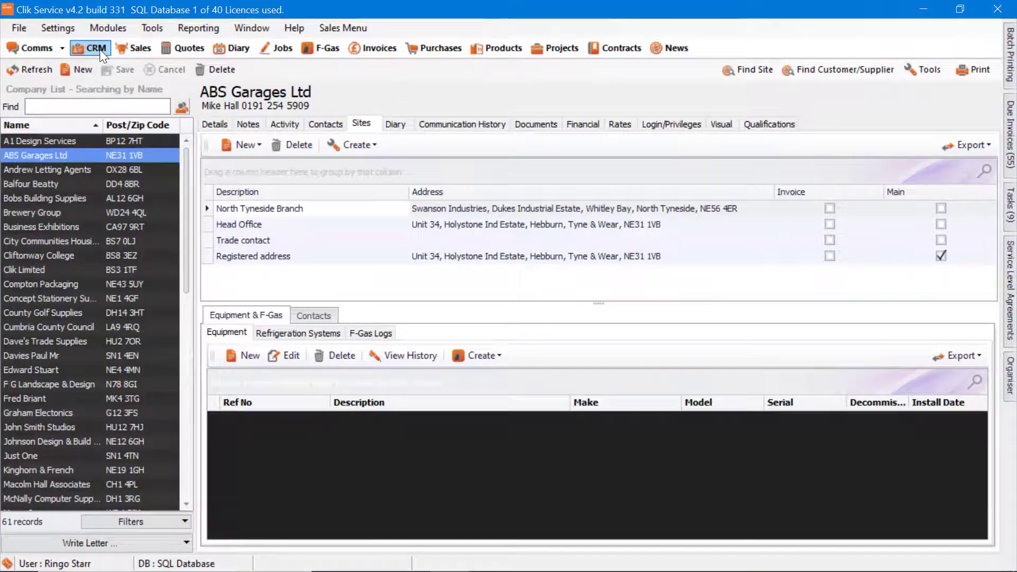